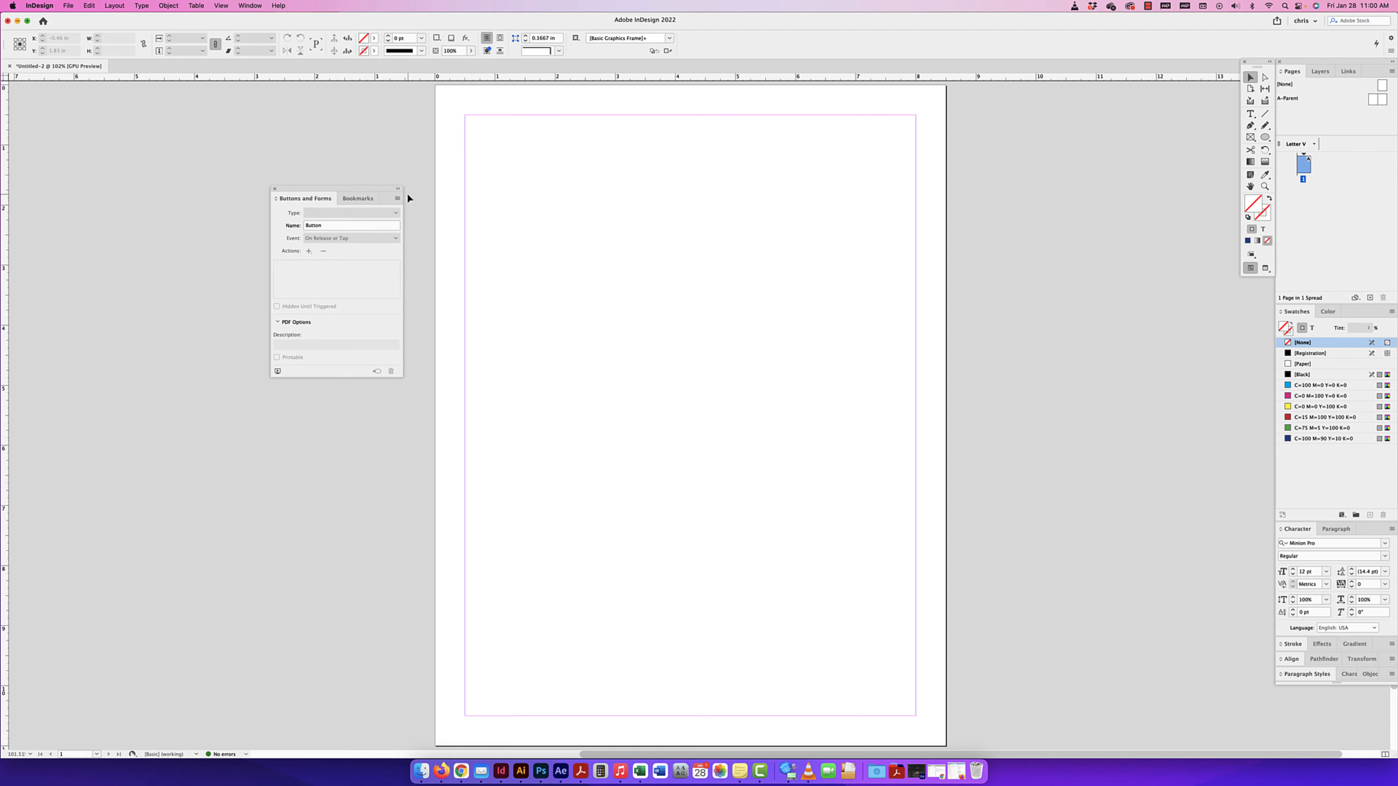
{"action": "left_click", "coordinate": [398, 199]}
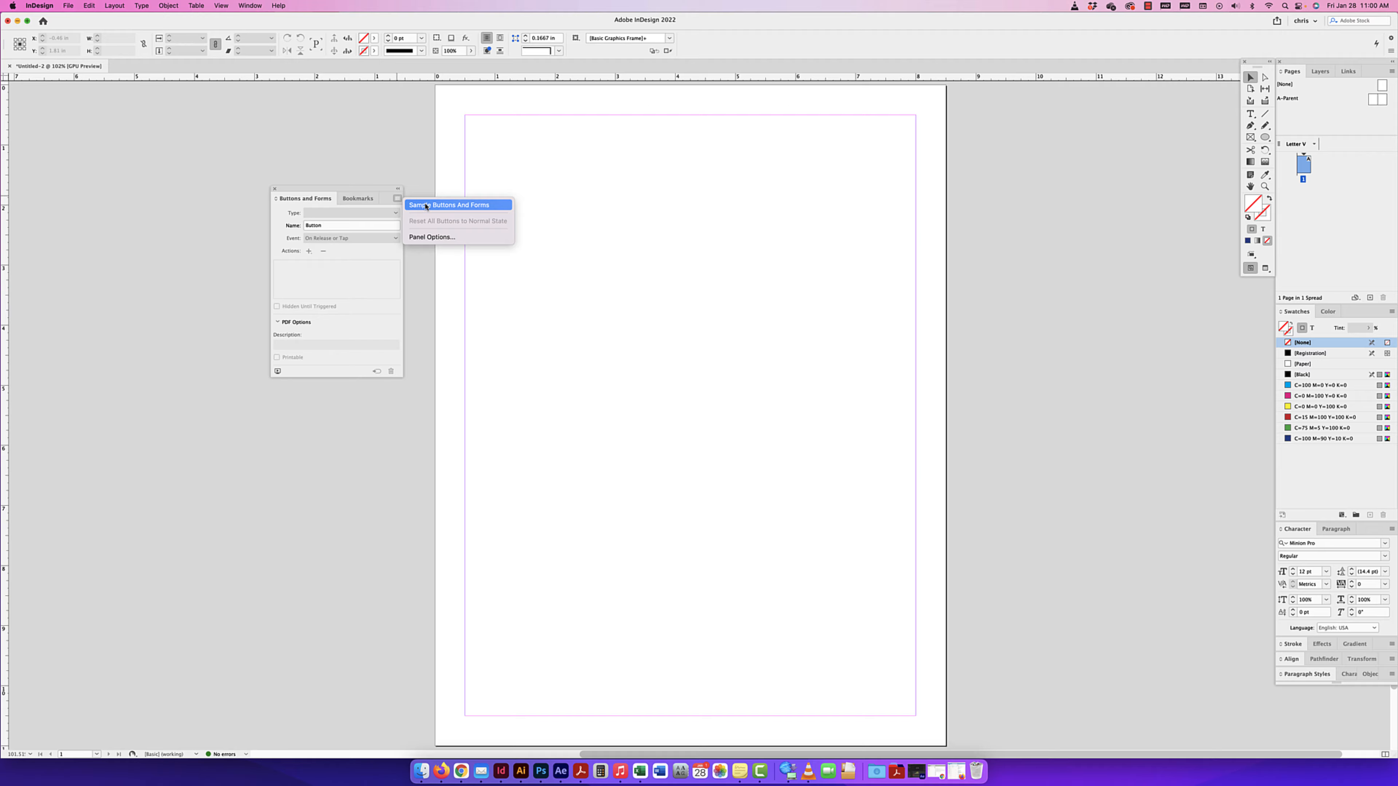
{"action": "left_click", "coordinate": [488, 169]}
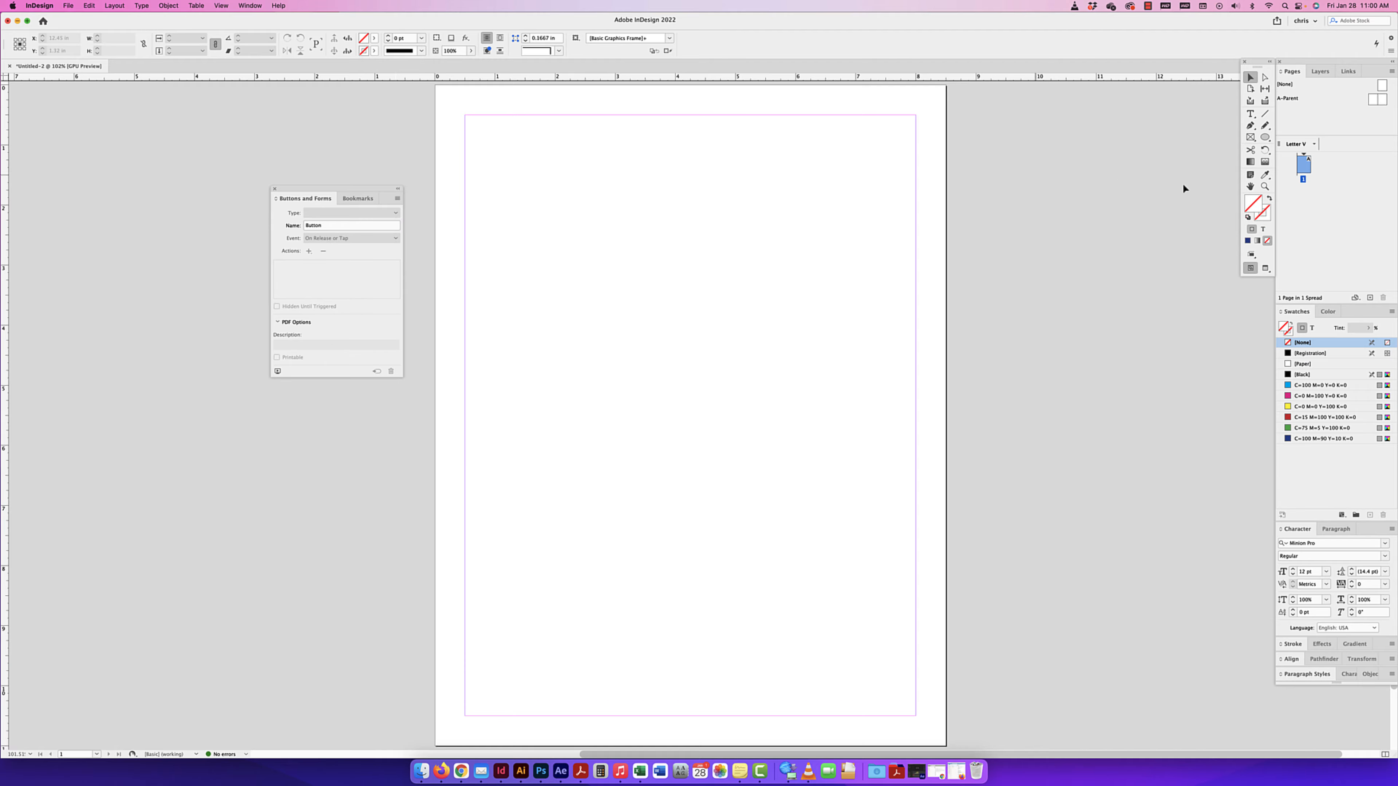
Draw a circle about 0.49 in wide near the left margin and fill it with C=100 M=90 Y=10 K=0 at 50% tint
{"action": "left_click", "coordinate": [1265, 137]}
{"action": "left_click_drag", "start_coordinate": [498, 341], "coordinate": [530, 371]}
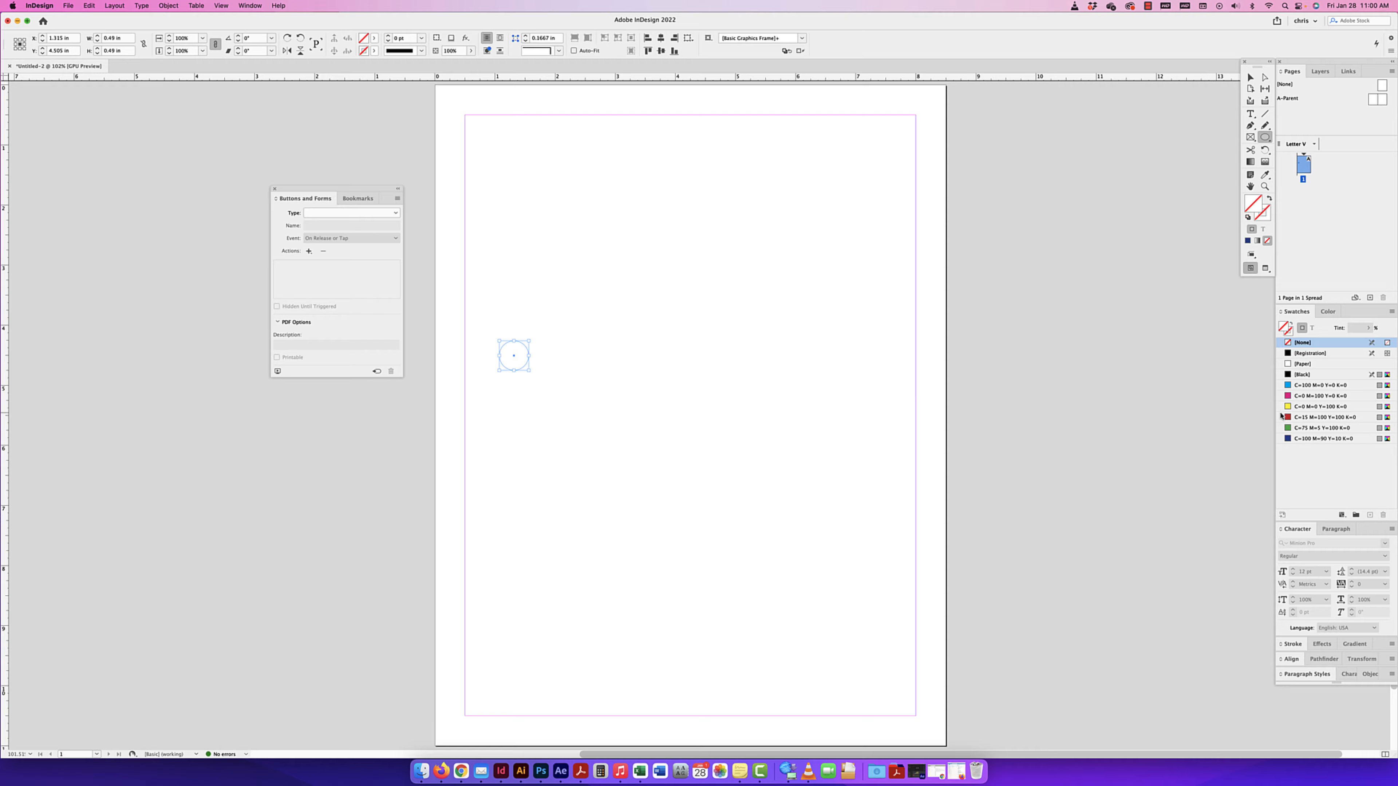
{"action": "left_click", "coordinate": [1303, 439]}
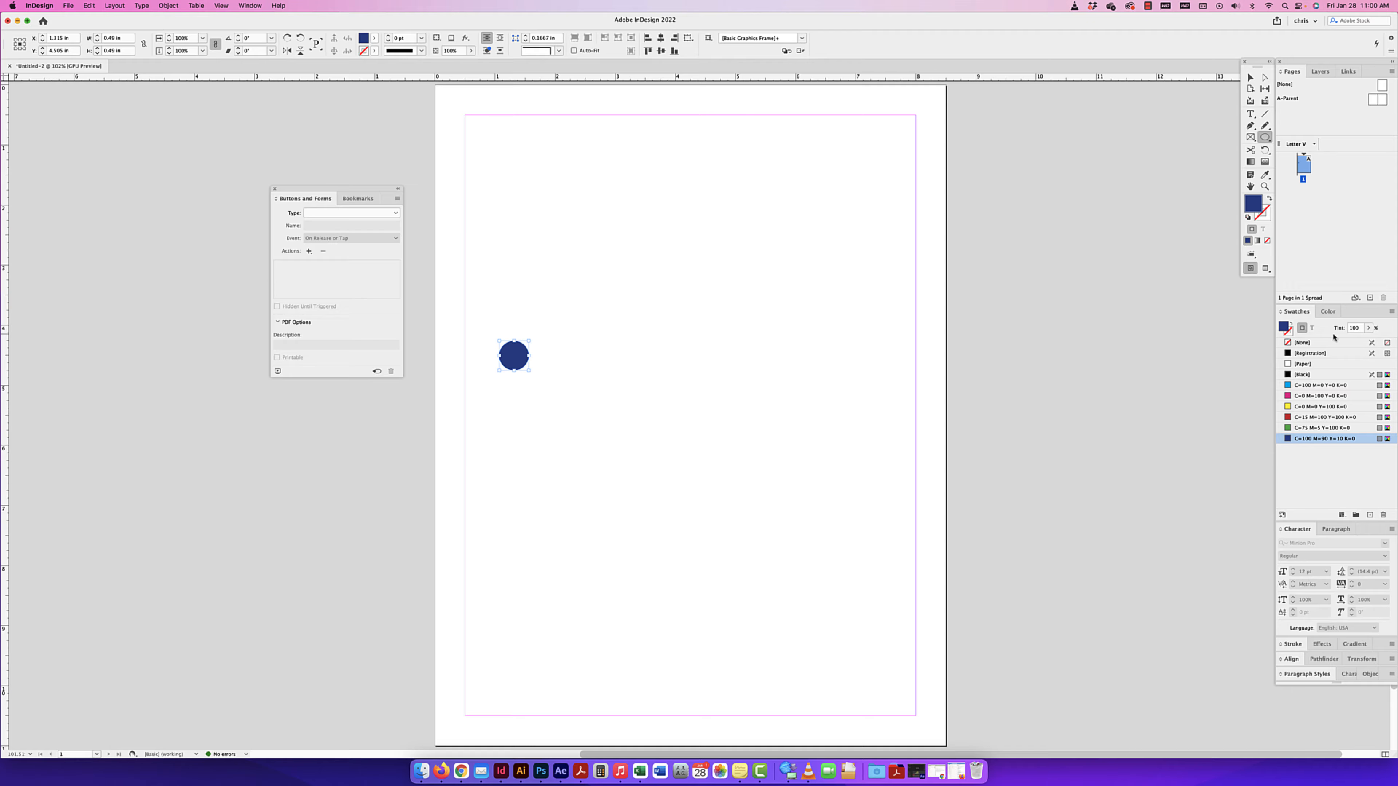
{"action": "left_click_drag", "start_coordinate": [1361, 329], "coordinate": [1336, 329]}
{"action": "type", "text": "50"}
{"action": "key", "text": "Return"}
Duplicate the circle into an evenly spaced row of four and copy that row directly below
{"action": "left_click", "coordinate": [1251, 78]}
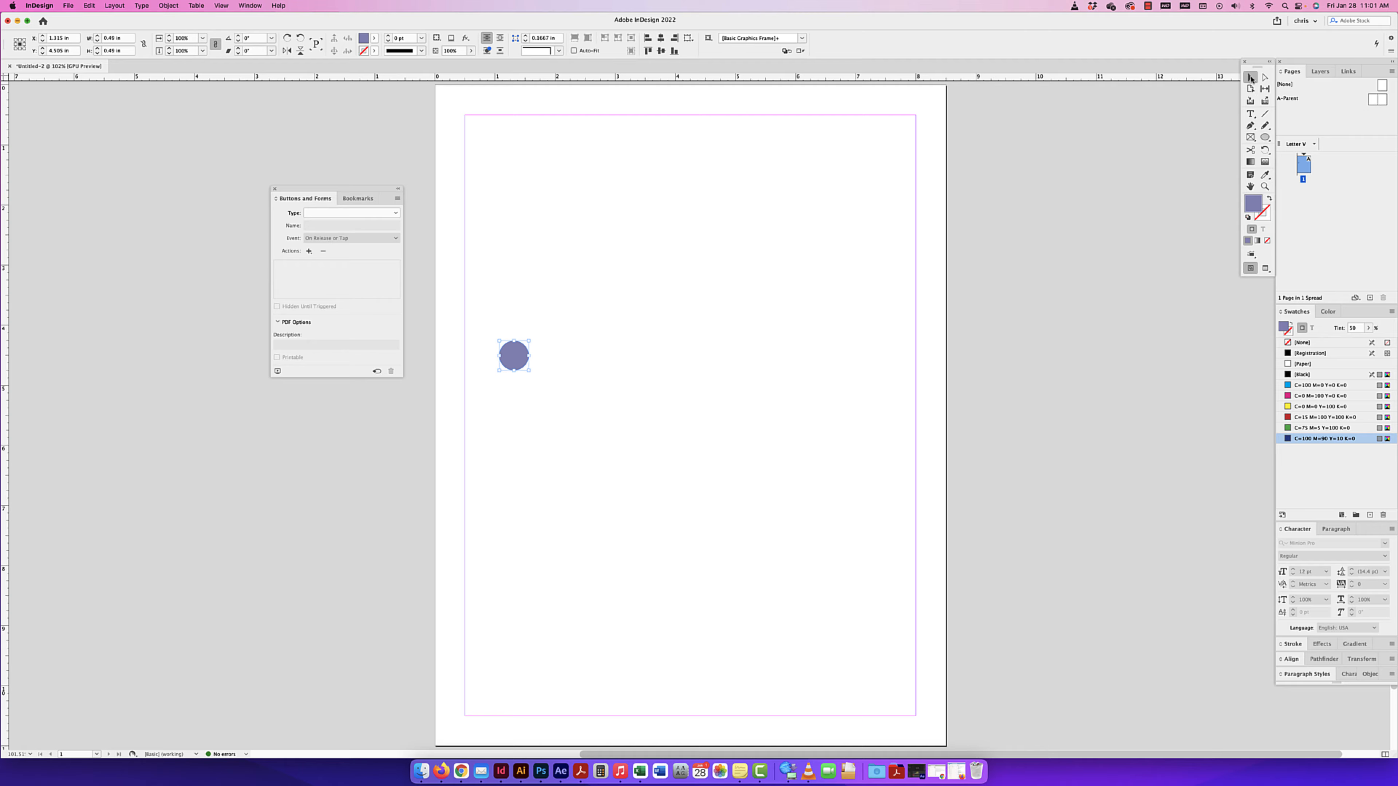
{"action": "left_click_drag", "start_coordinate": [511, 353], "coordinate": [638, 363]}
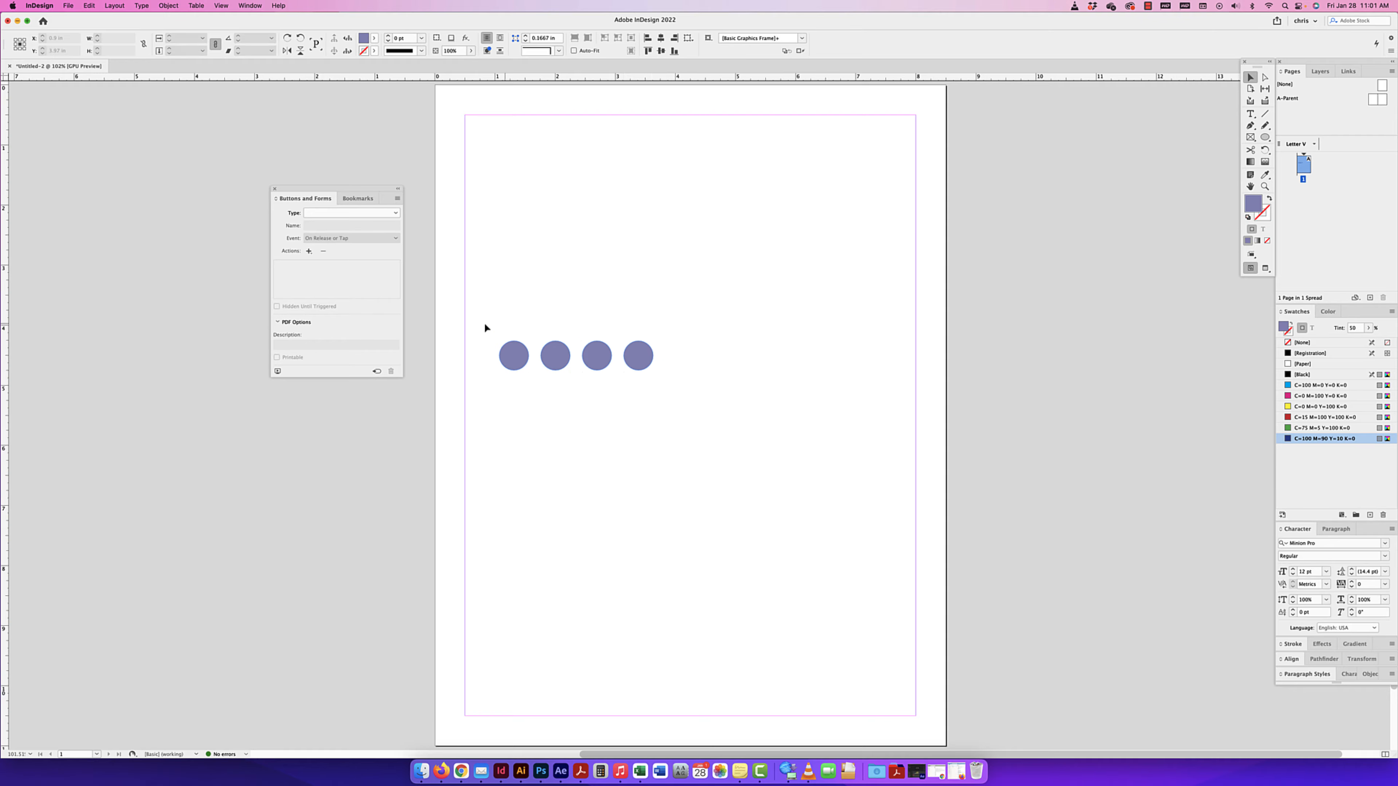
{"action": "left_click_drag", "start_coordinate": [484, 323], "coordinate": [646, 422]}
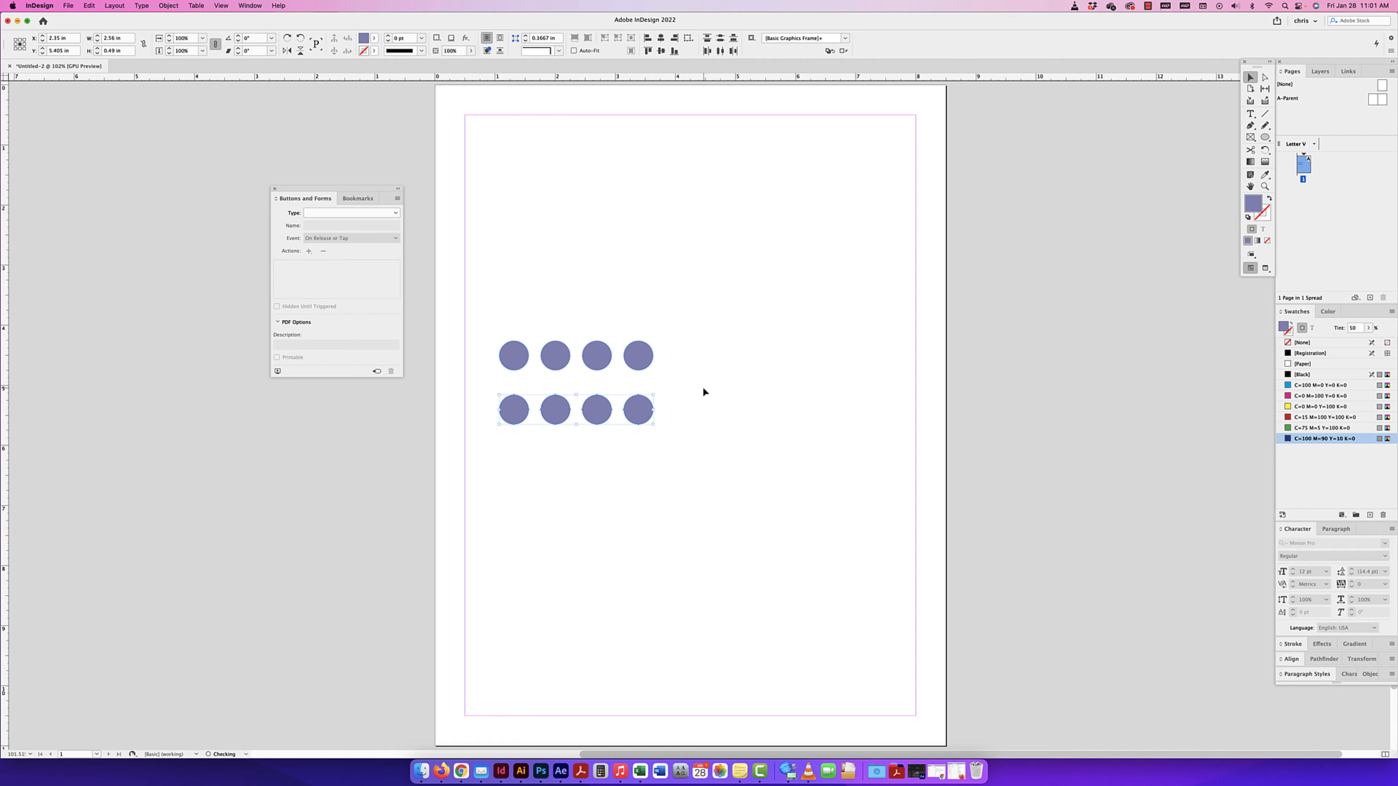
{"action": "left_click", "coordinate": [703, 390]}
Convert the four circles in the upper row to radio buttons
{"action": "left_click_drag", "start_coordinate": [490, 338], "coordinate": [664, 376]}
{"action": "left_click", "coordinate": [396, 213]}
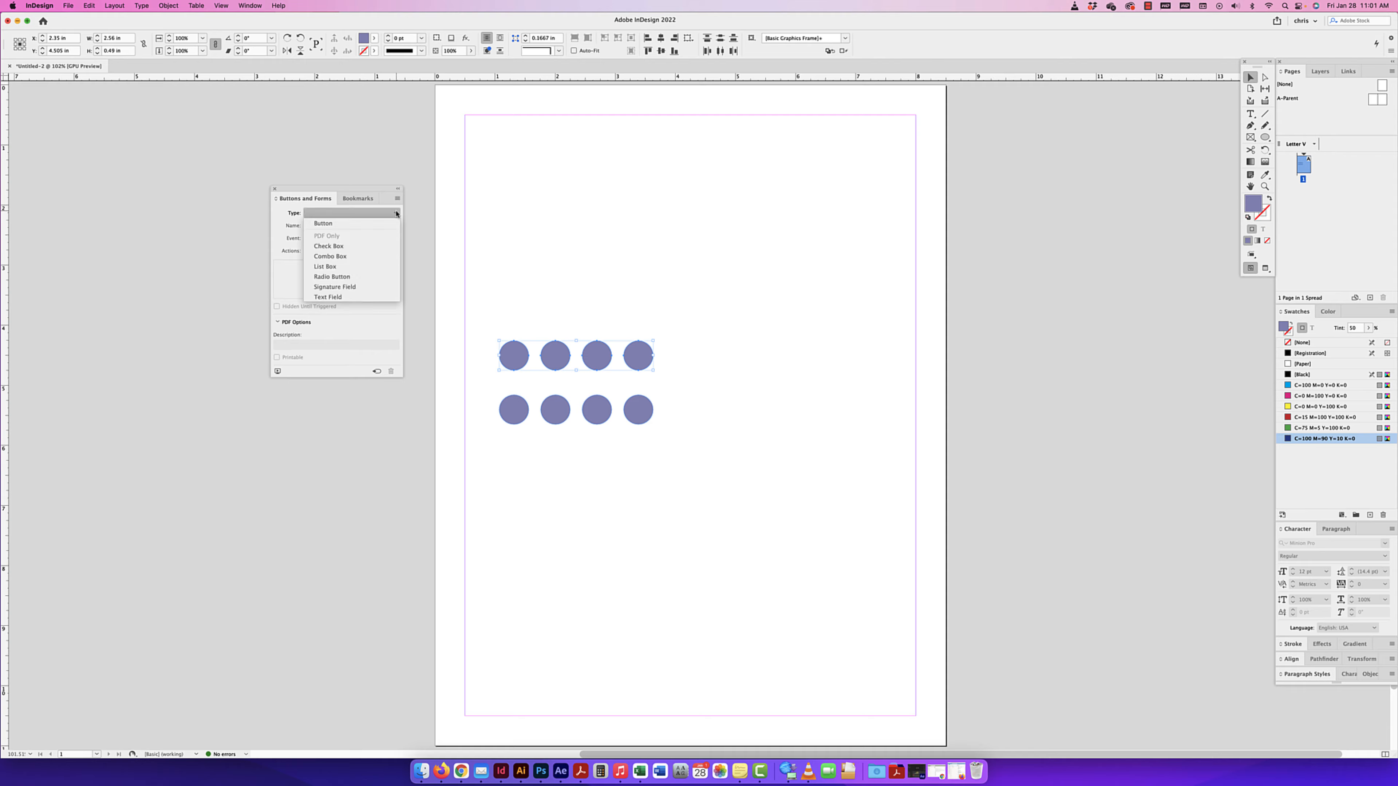
{"action": "left_click", "coordinate": [341, 277]}
{"action": "left_click", "coordinate": [661, 303]}
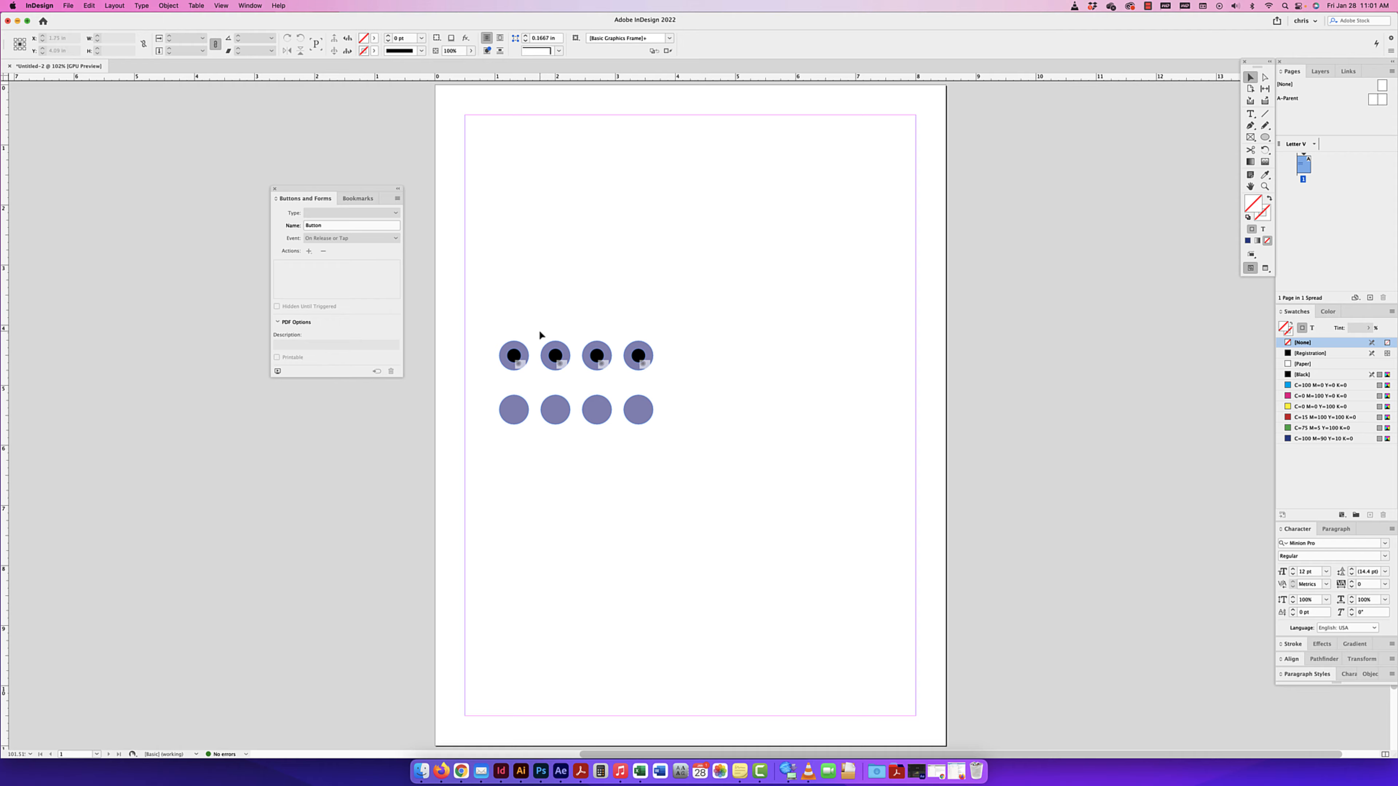
Examine the name and appearance states of each radio button in the upper row
{"action": "left_click_drag", "start_coordinate": [482, 394], "coordinate": [704, 445]}
{"action": "left_click_drag", "start_coordinate": [494, 325], "coordinate": [671, 385]}
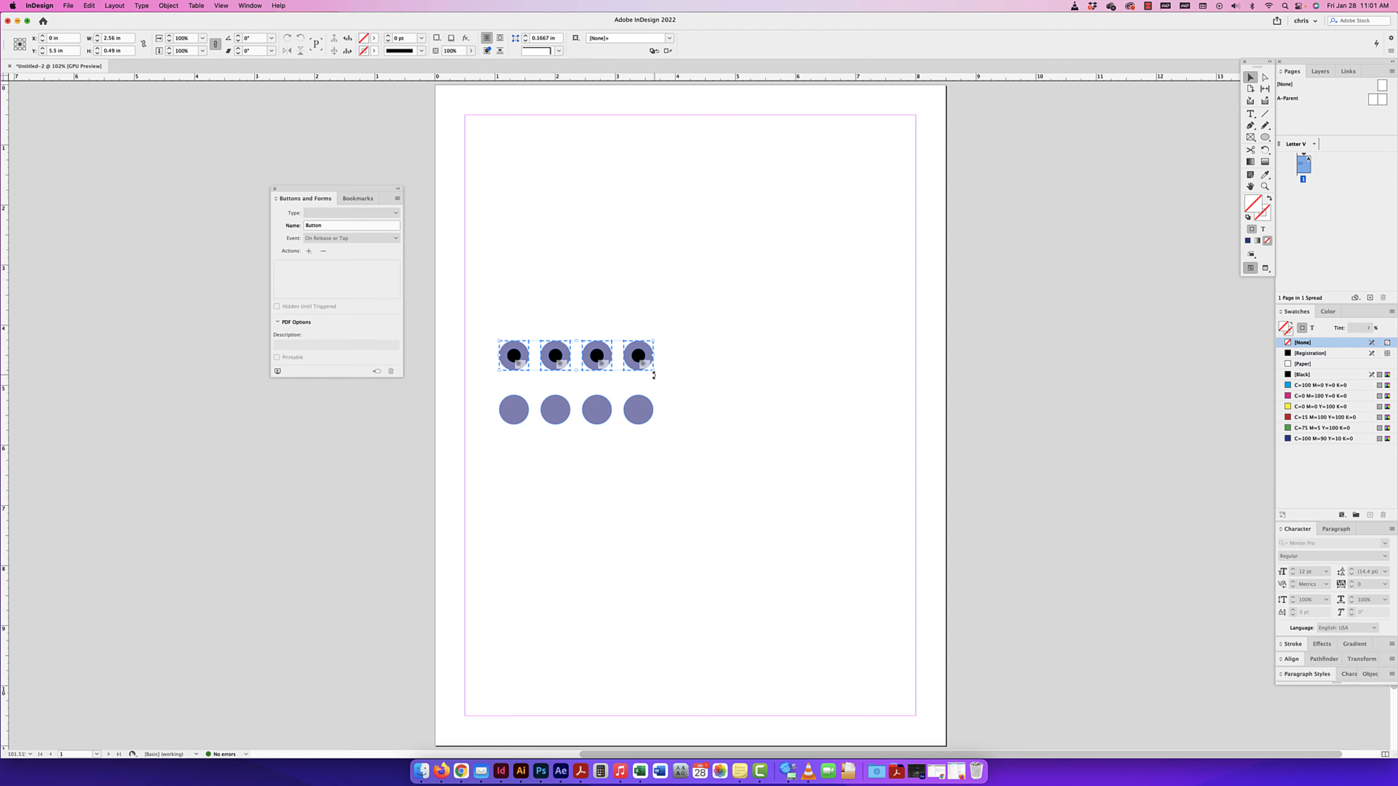
{"action": "left_click", "coordinate": [513, 356]}
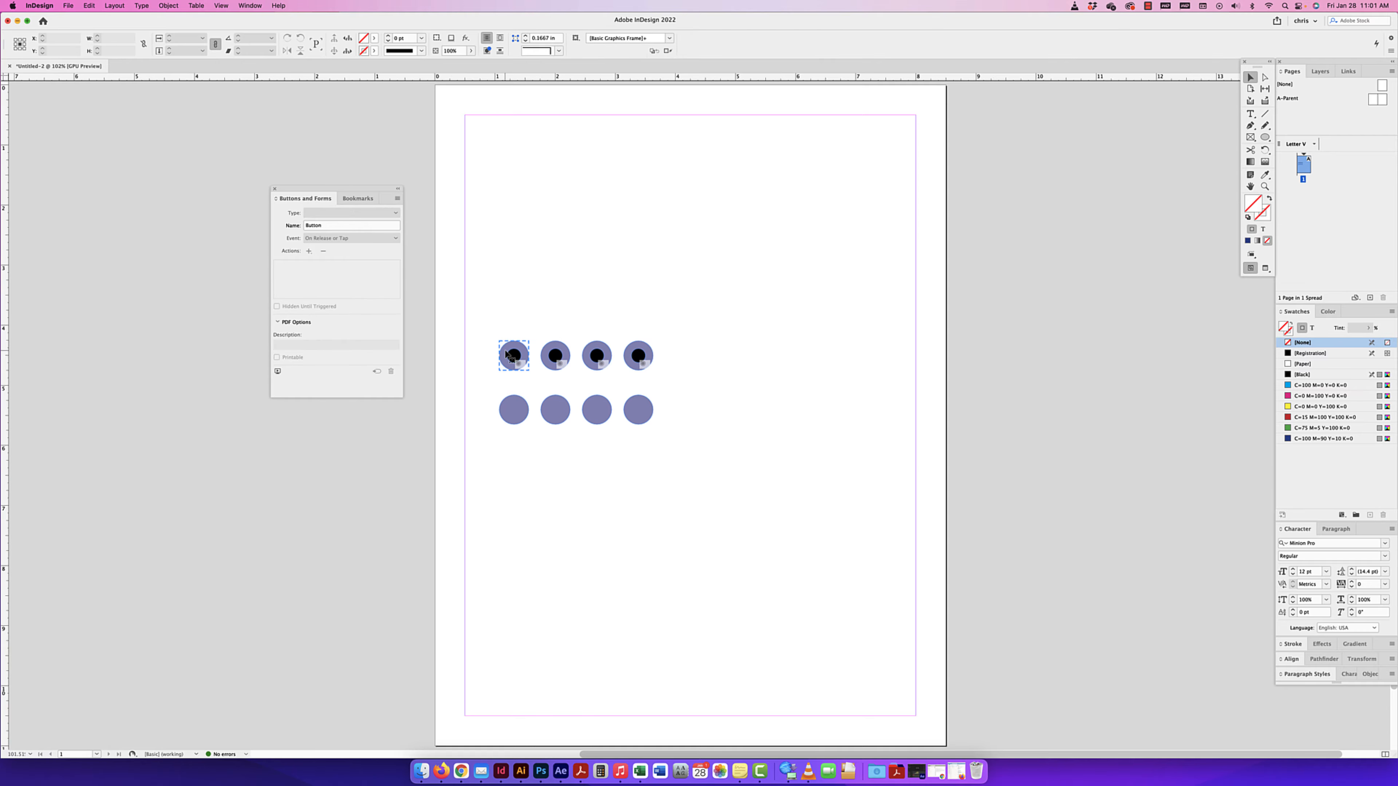
{"action": "left_click", "coordinate": [555, 355]}
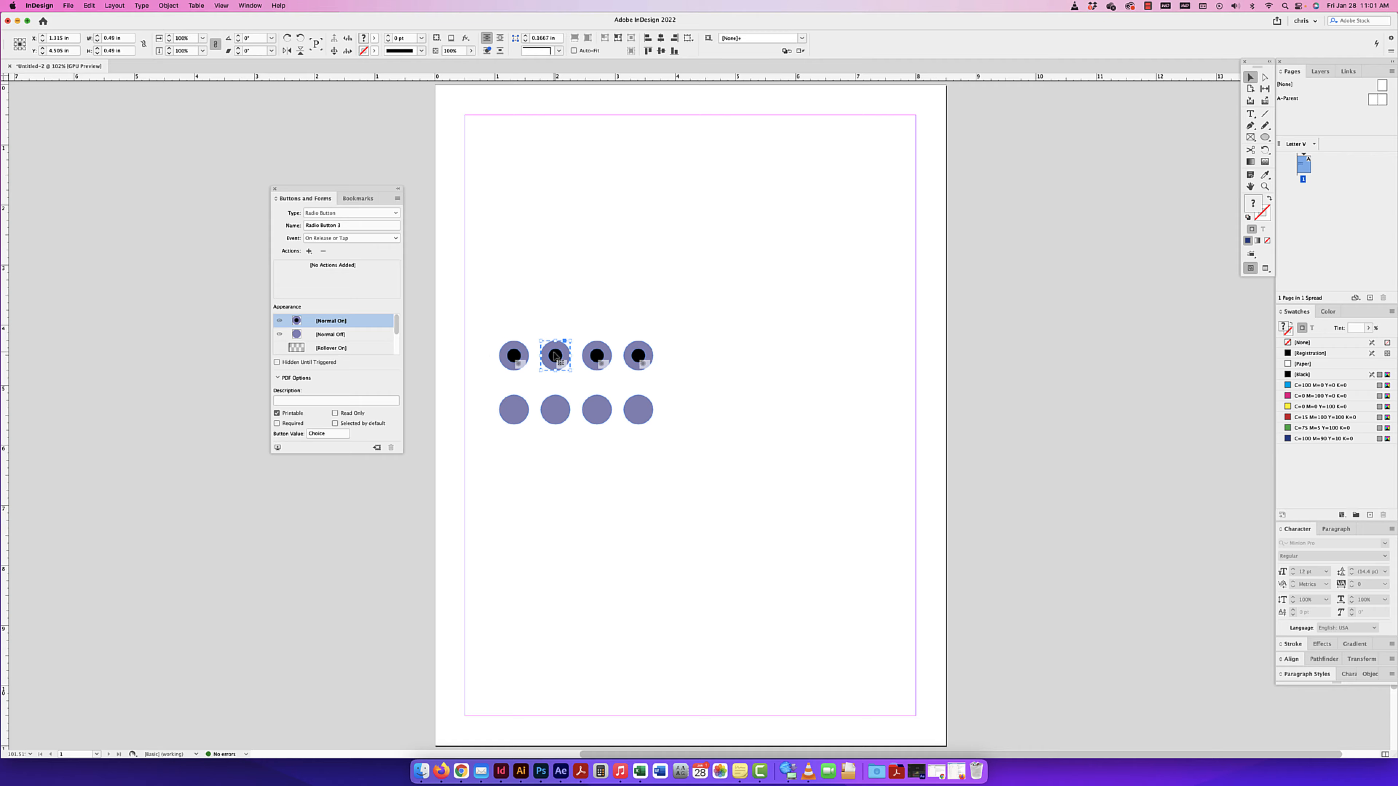
{"action": "left_click", "coordinate": [597, 355]}
{"action": "left_click", "coordinate": [637, 355]}
{"action": "left_click", "coordinate": [514, 355]}
{"action": "scroll", "coordinate": [379, 347], "scroll_direction": "down", "scroll_amount": 2}
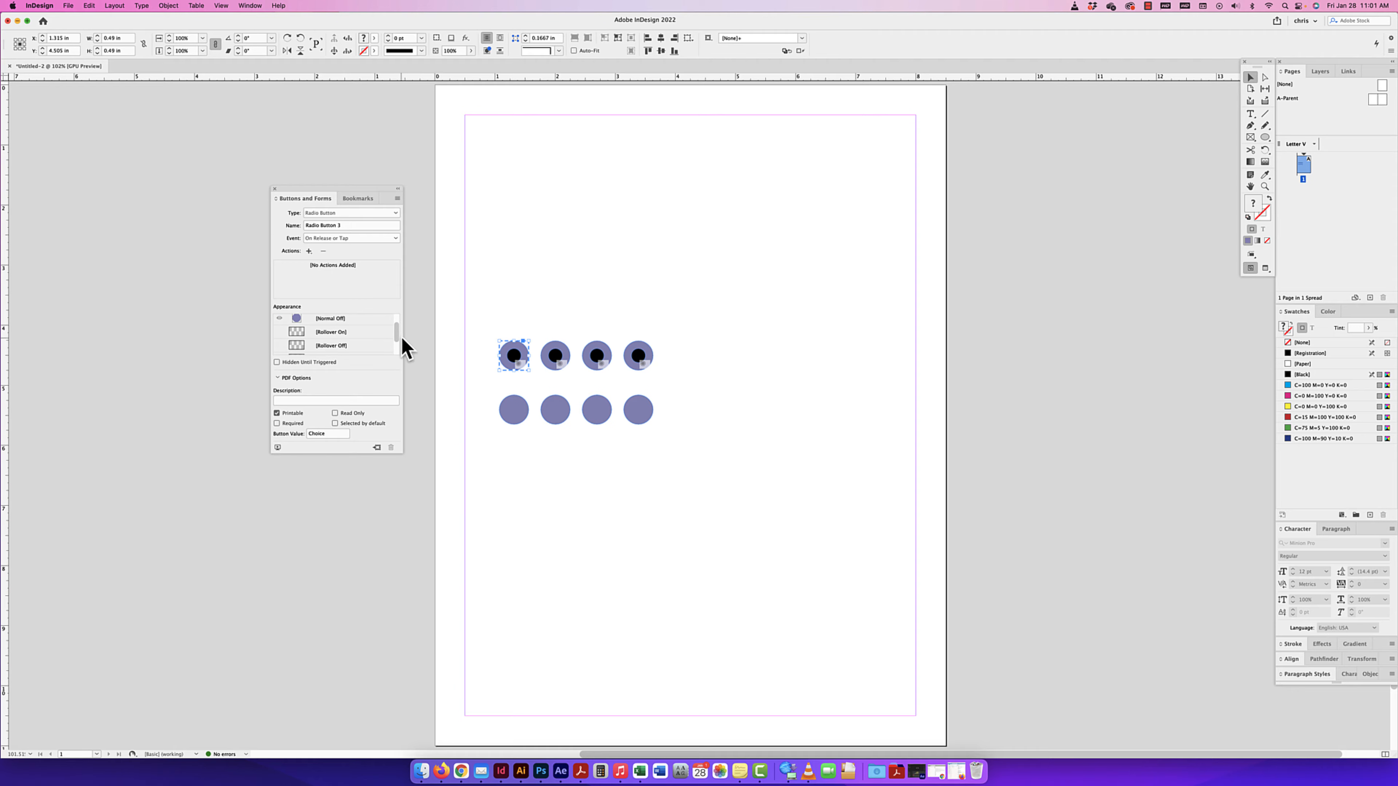
{"action": "scroll", "coordinate": [400, 346], "scroll_direction": "up", "scroll_amount": 2}
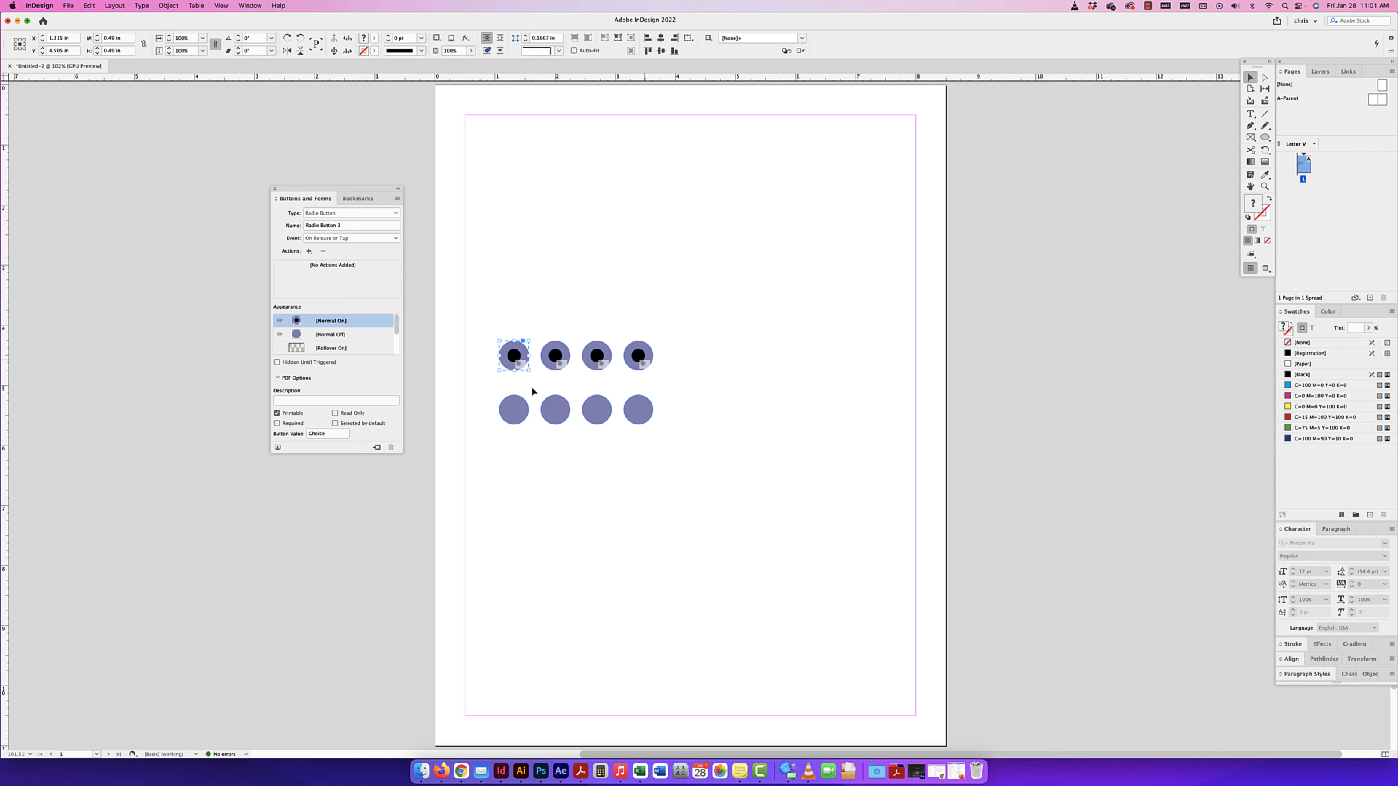
{"action": "scroll", "coordinate": [489, 394], "scroll_direction": "left", "scroll_amount": 1}
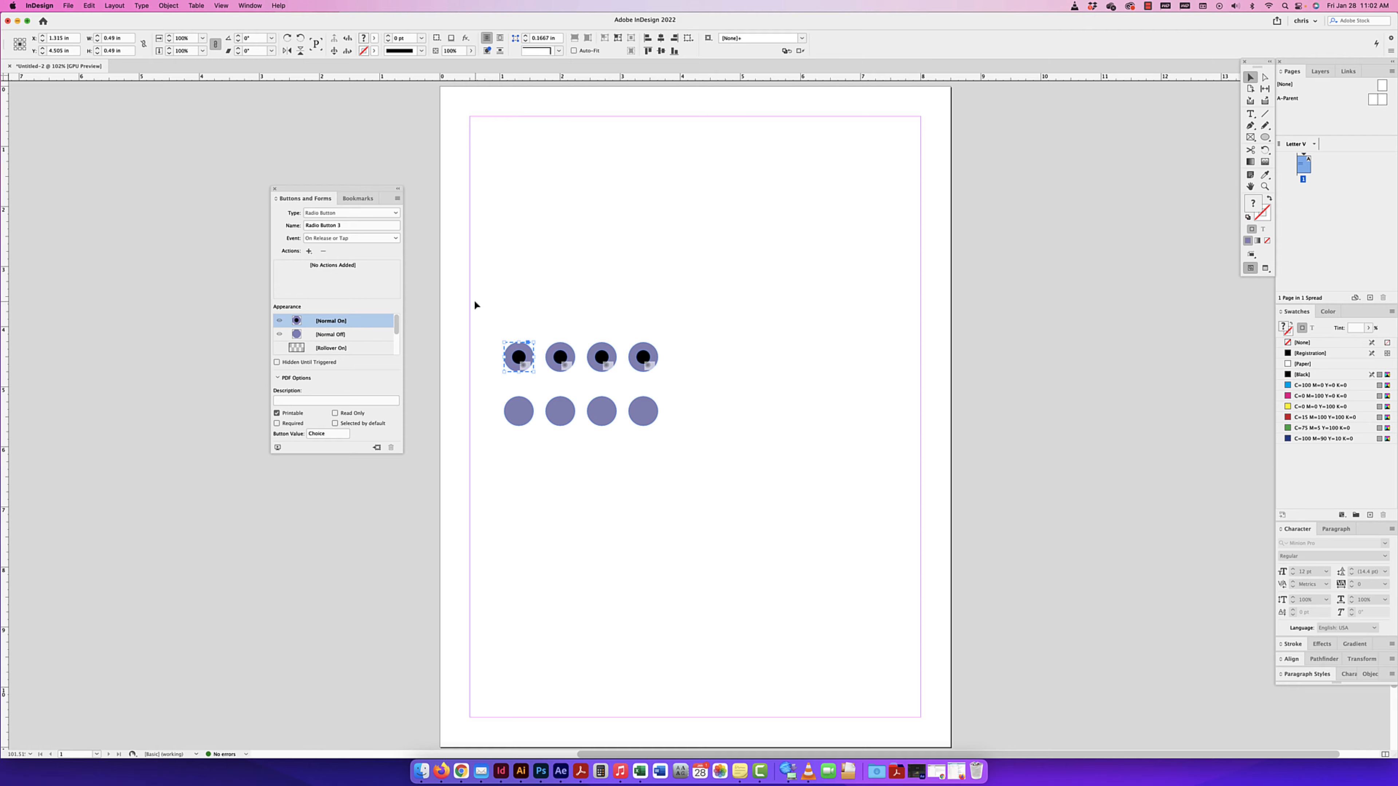
Convert the four circles in the lower row to radio buttons
{"action": "left_click_drag", "start_coordinate": [494, 389], "coordinate": [674, 445]}
{"action": "left_click", "coordinate": [395, 213]}
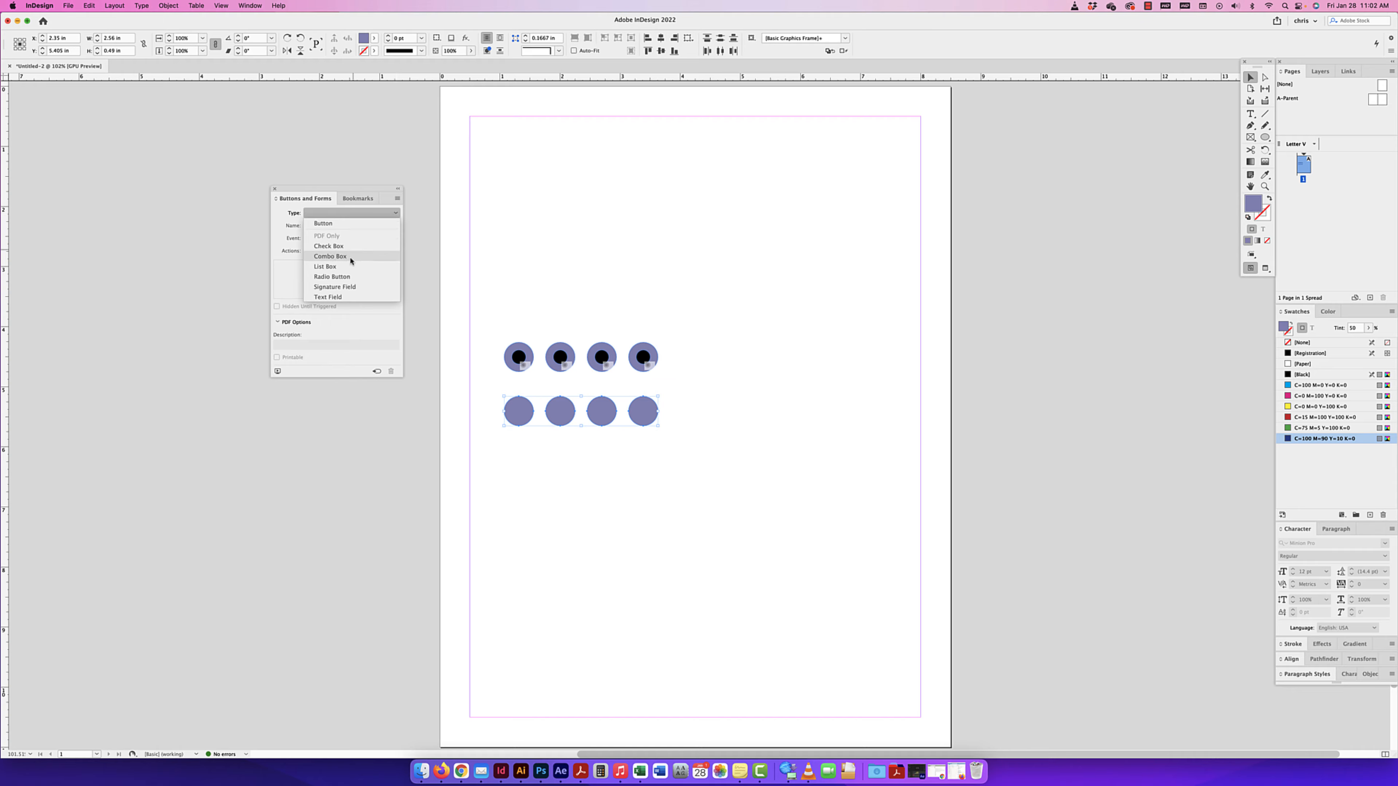
{"action": "left_click", "coordinate": [336, 276]}
{"action": "left_click", "coordinate": [698, 439]}
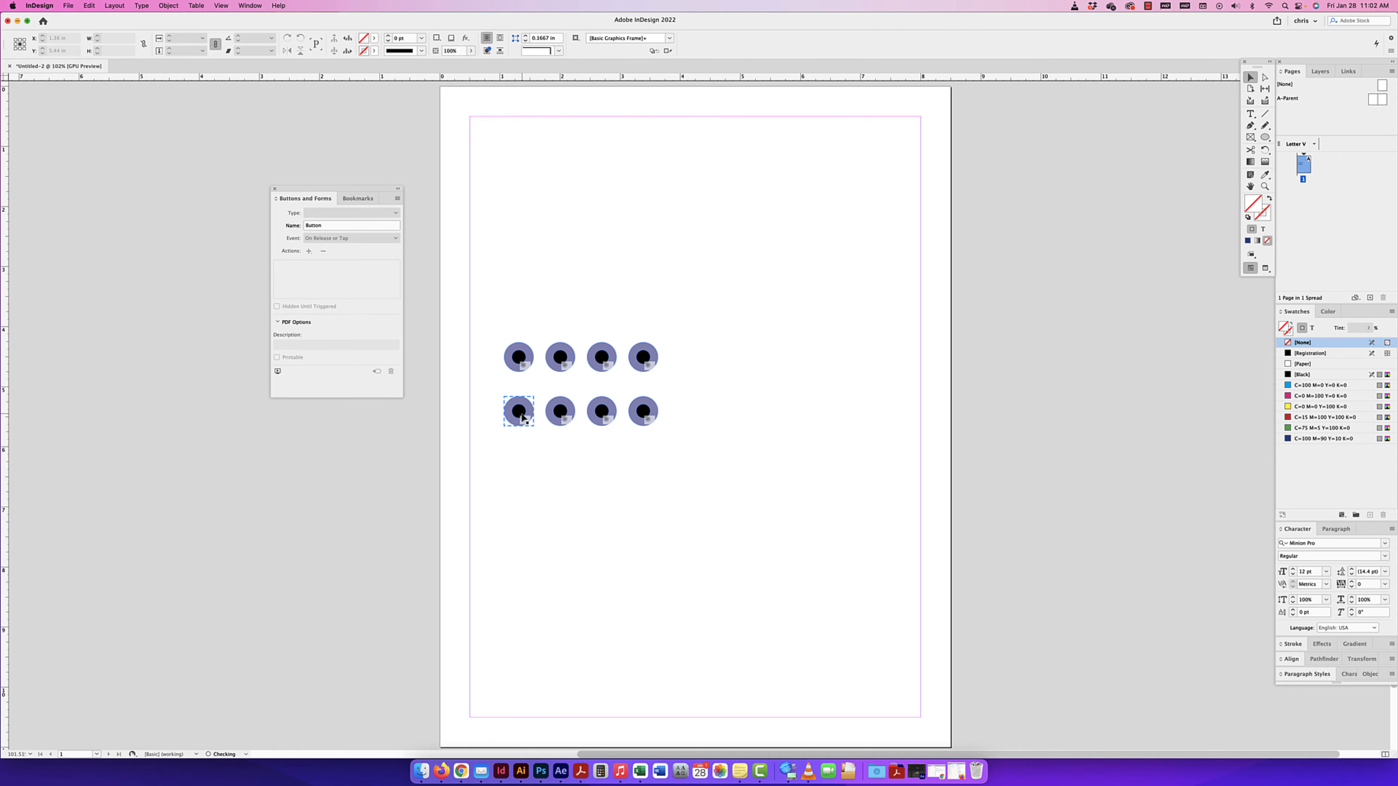
Give each of the four radio buttons in the lower row its own name, using r4 for the last one
{"action": "left_click", "coordinate": [521, 414]}
{"action": "left_click_drag", "start_coordinate": [361, 227], "coordinate": [299, 226]}
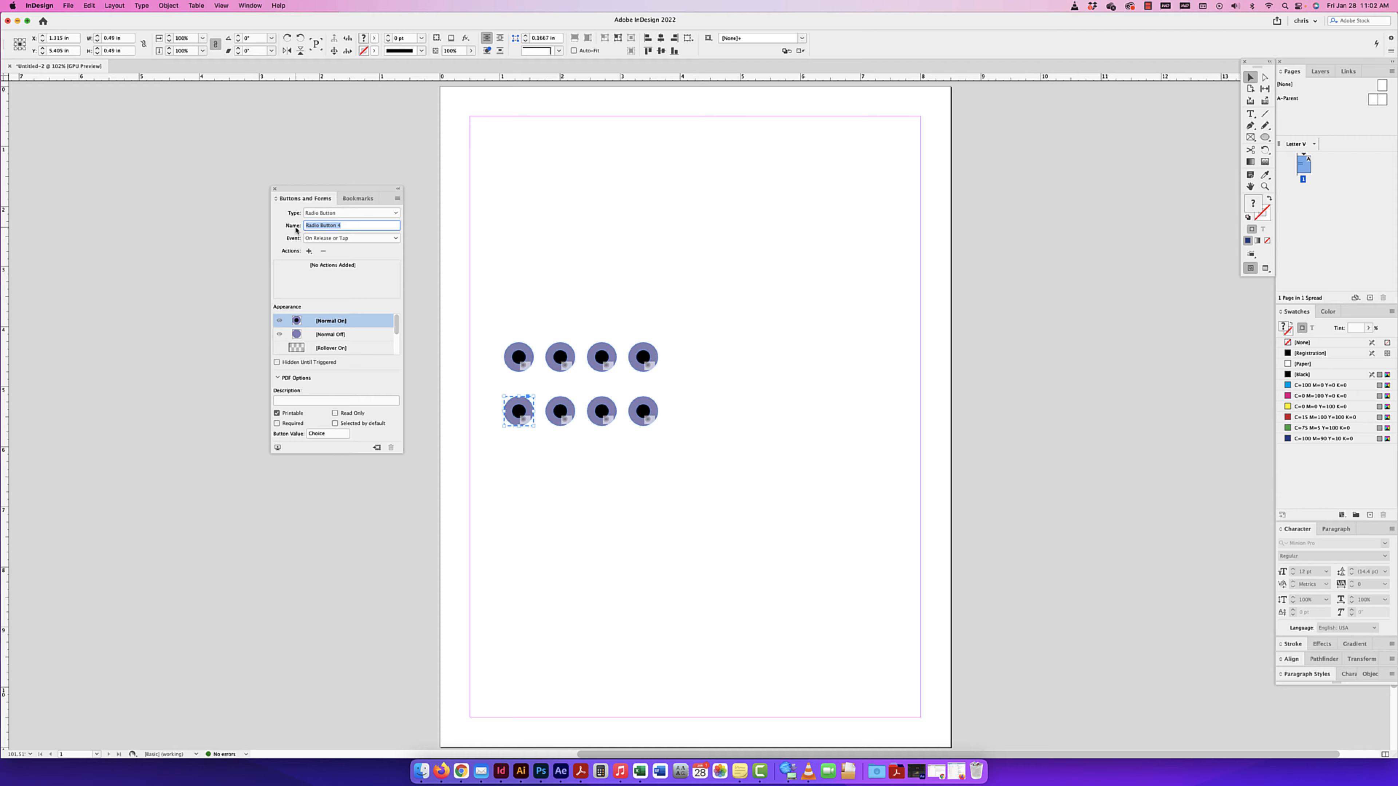
{"action": "type", "text": "f1"}
{"action": "left_click", "coordinate": [560, 414]}
{"action": "left_click_drag", "start_coordinate": [362, 225], "coordinate": [293, 225]}
{"action": "type", "text": "r12"}
{"action": "left_click", "coordinate": [602, 417]}
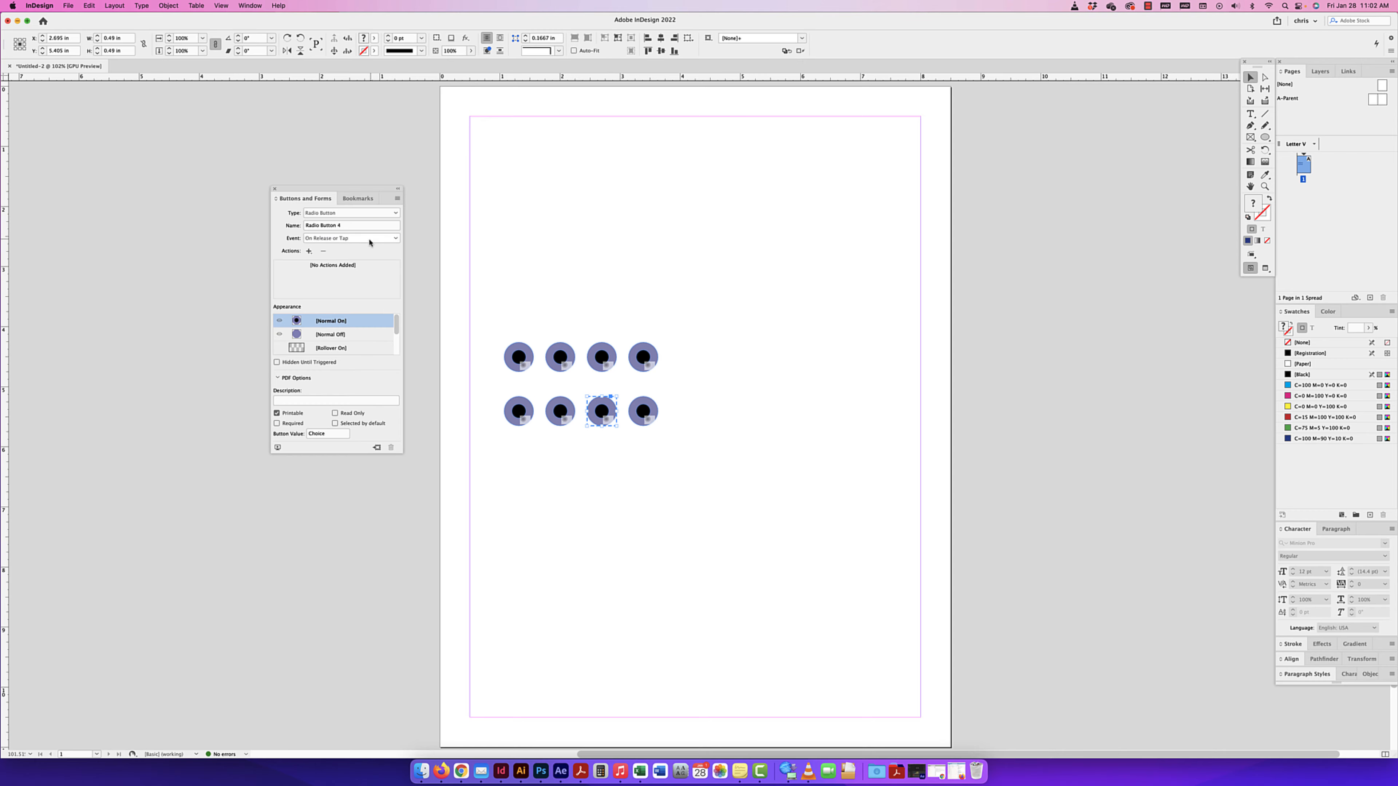
{"action": "left_click_drag", "start_coordinate": [360, 225], "coordinate": [262, 223]}
{"action": "type", "text": "r12"}
{"action": "left_click", "coordinate": [712, 534]}
{"action": "left_click", "coordinate": [643, 412]}
{"action": "left_click_drag", "start_coordinate": [360, 226], "coordinate": [273, 224]}
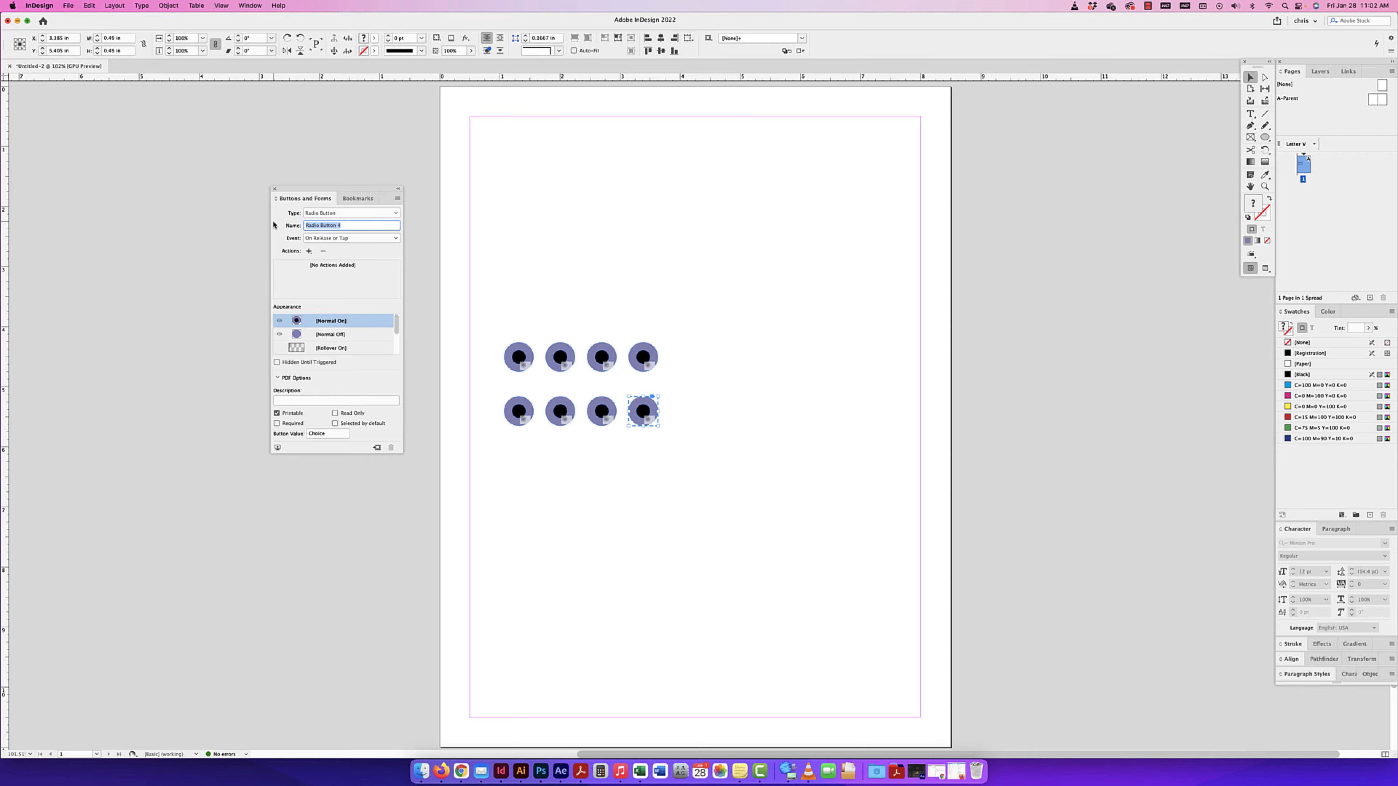
{"action": "type", "text": "r4"}
{"action": "left_click_drag", "start_coordinate": [504, 478], "coordinate": [683, 405]}
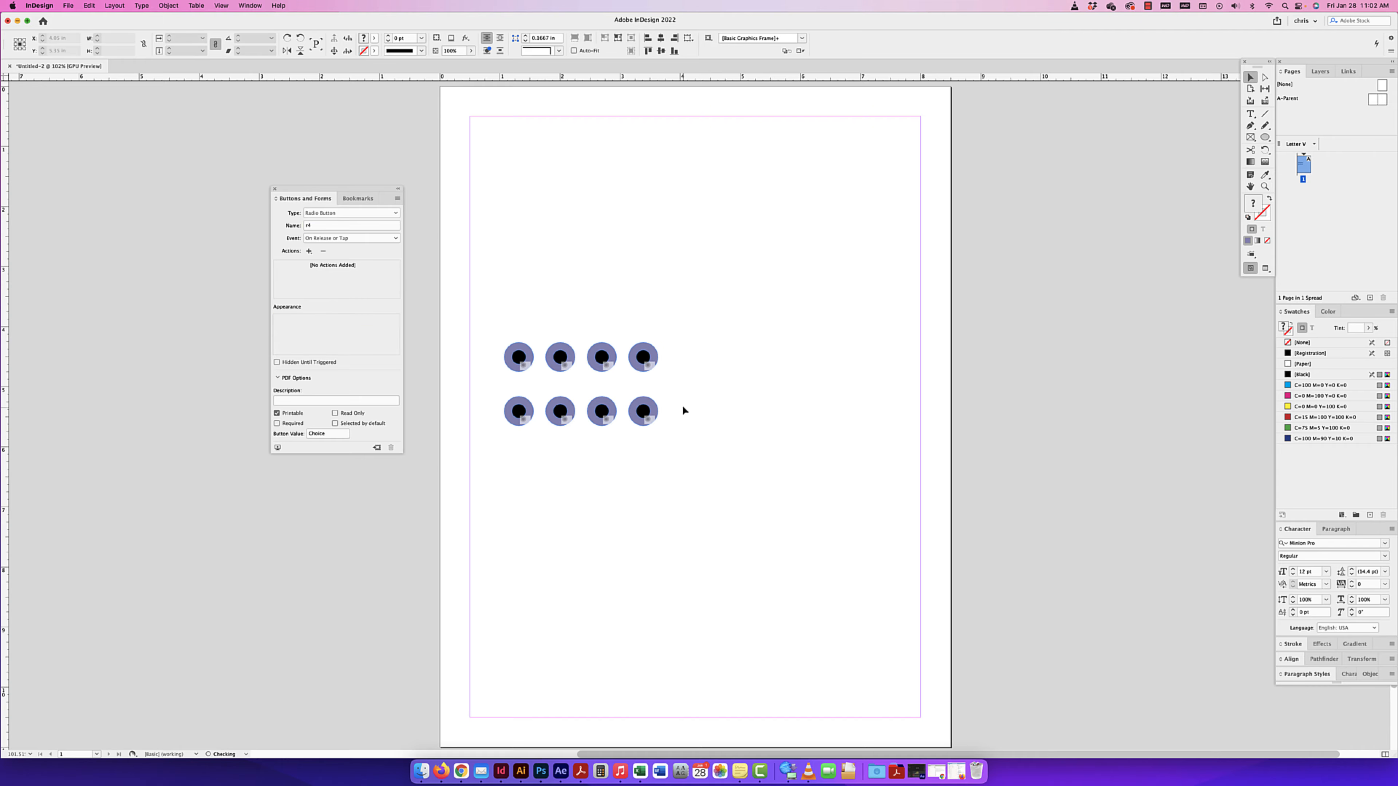
{"action": "left_click_drag", "start_coordinate": [694, 336], "coordinate": [515, 370]}
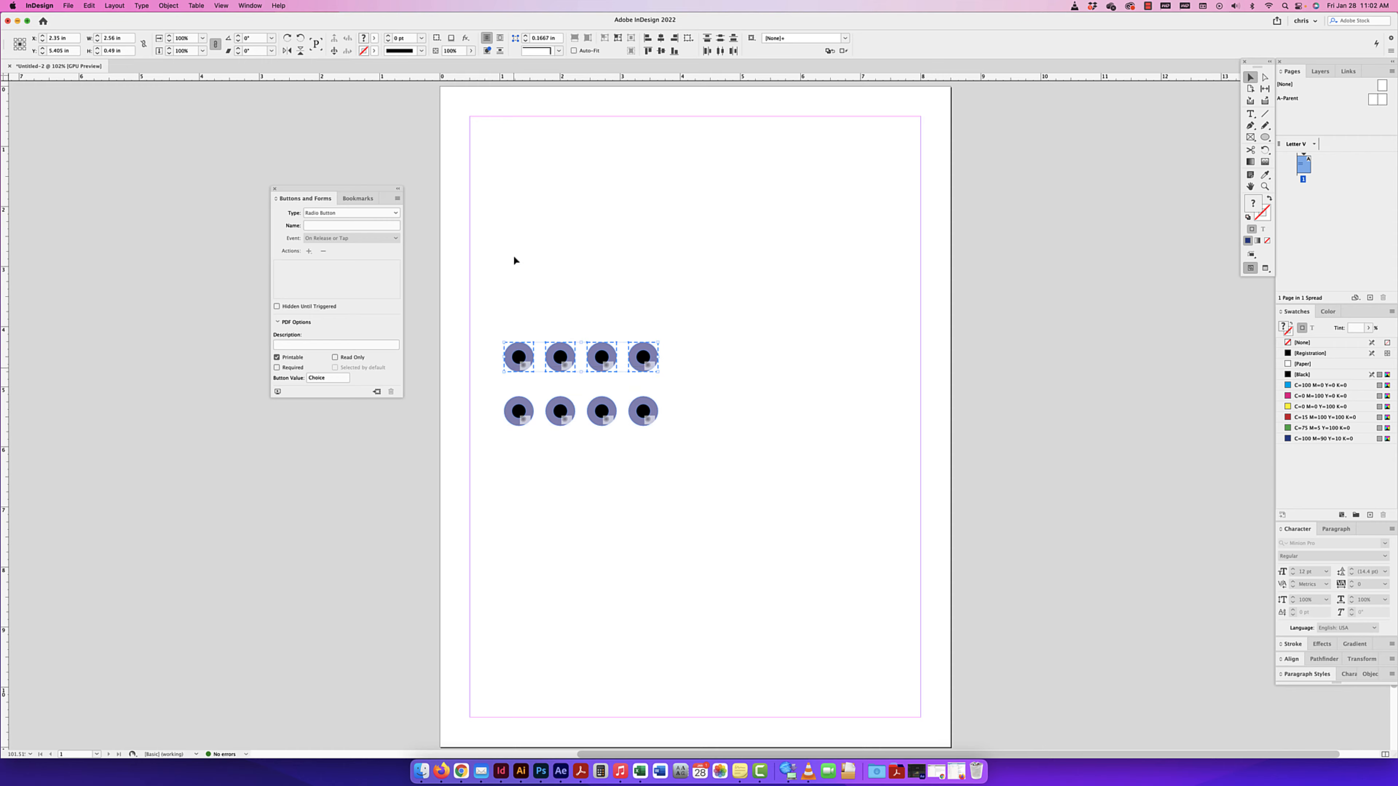
{"action": "left_click", "coordinate": [514, 254]}
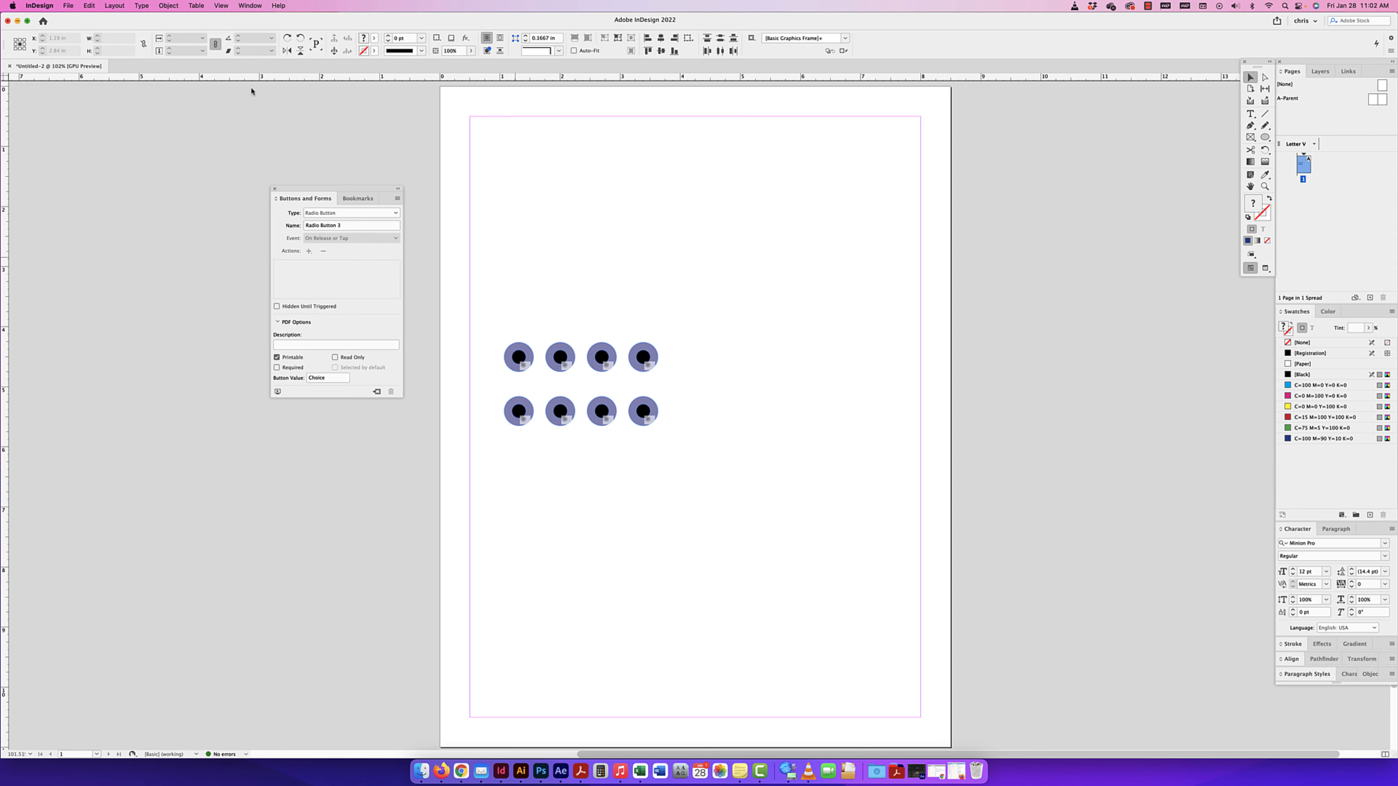
Export the document to the Desktop as an Adobe PDF (Interactive) named radio, replacing the existing file and keeping the export options
{"action": "left_click", "coordinate": [68, 6]}
{"action": "left_click", "coordinate": [95, 209]}
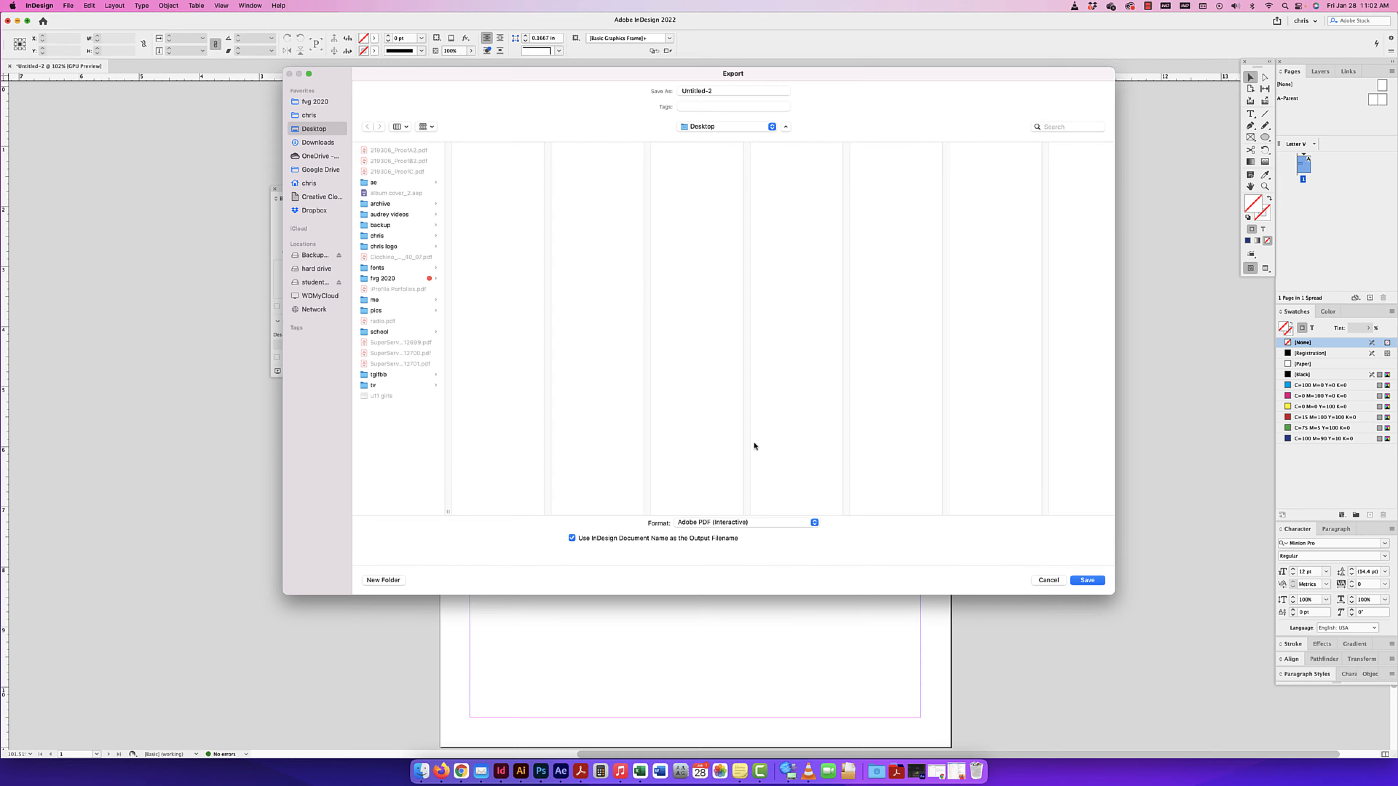
{"action": "left_click", "coordinate": [758, 524]}
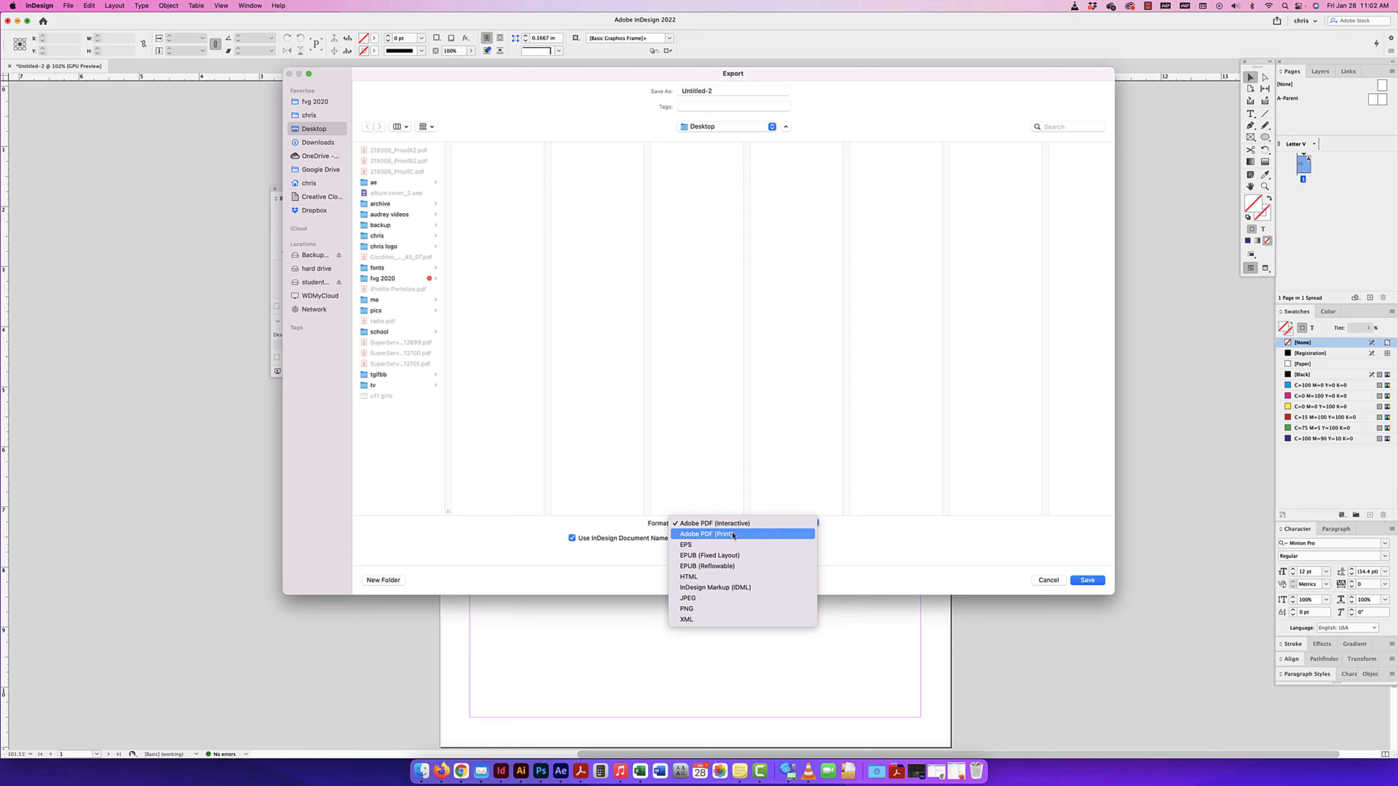
{"action": "left_click", "coordinate": [723, 525]}
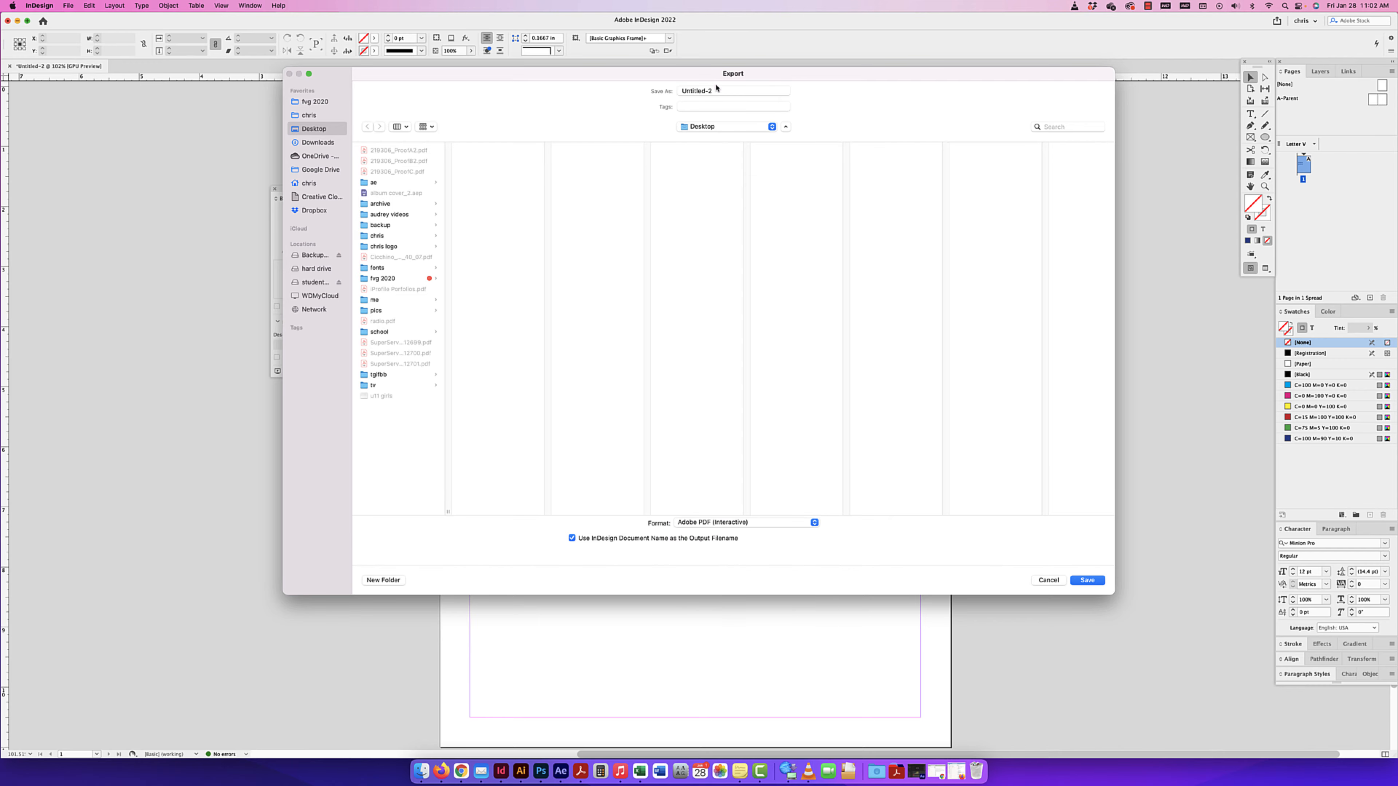
{"action": "left_click", "coordinate": [716, 90]}
{"action": "type", "text": "radio"}
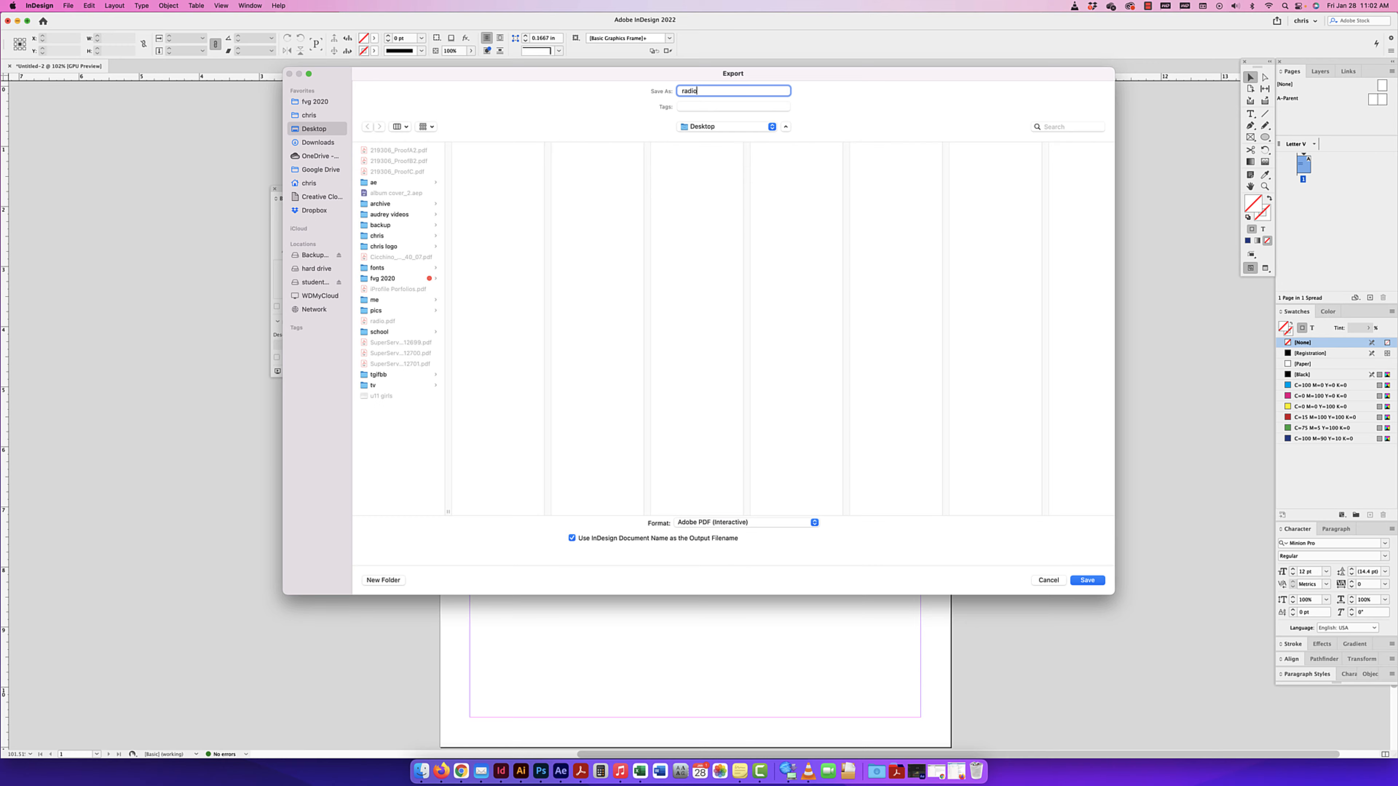
{"action": "left_click", "coordinate": [1086, 580]}
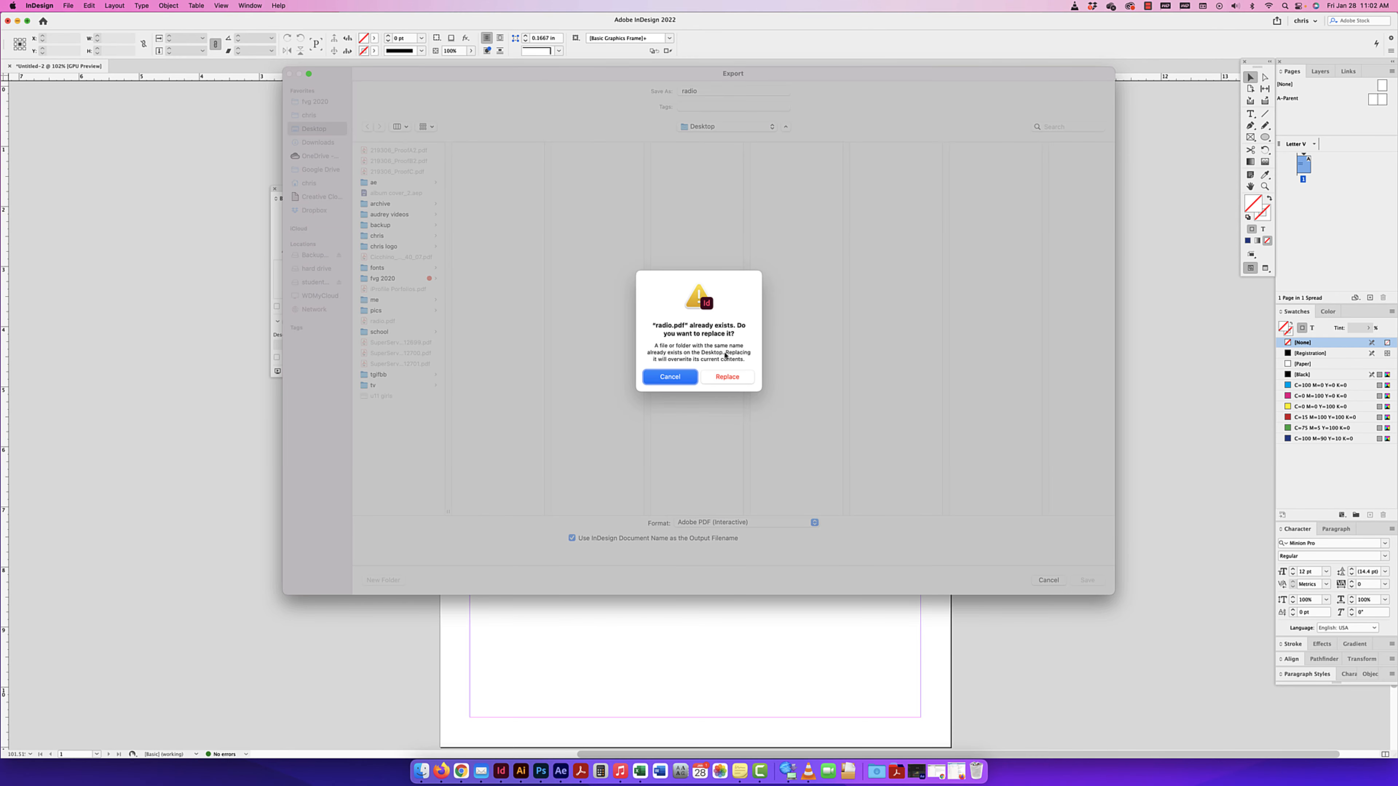
{"action": "left_click", "coordinate": [727, 378]}
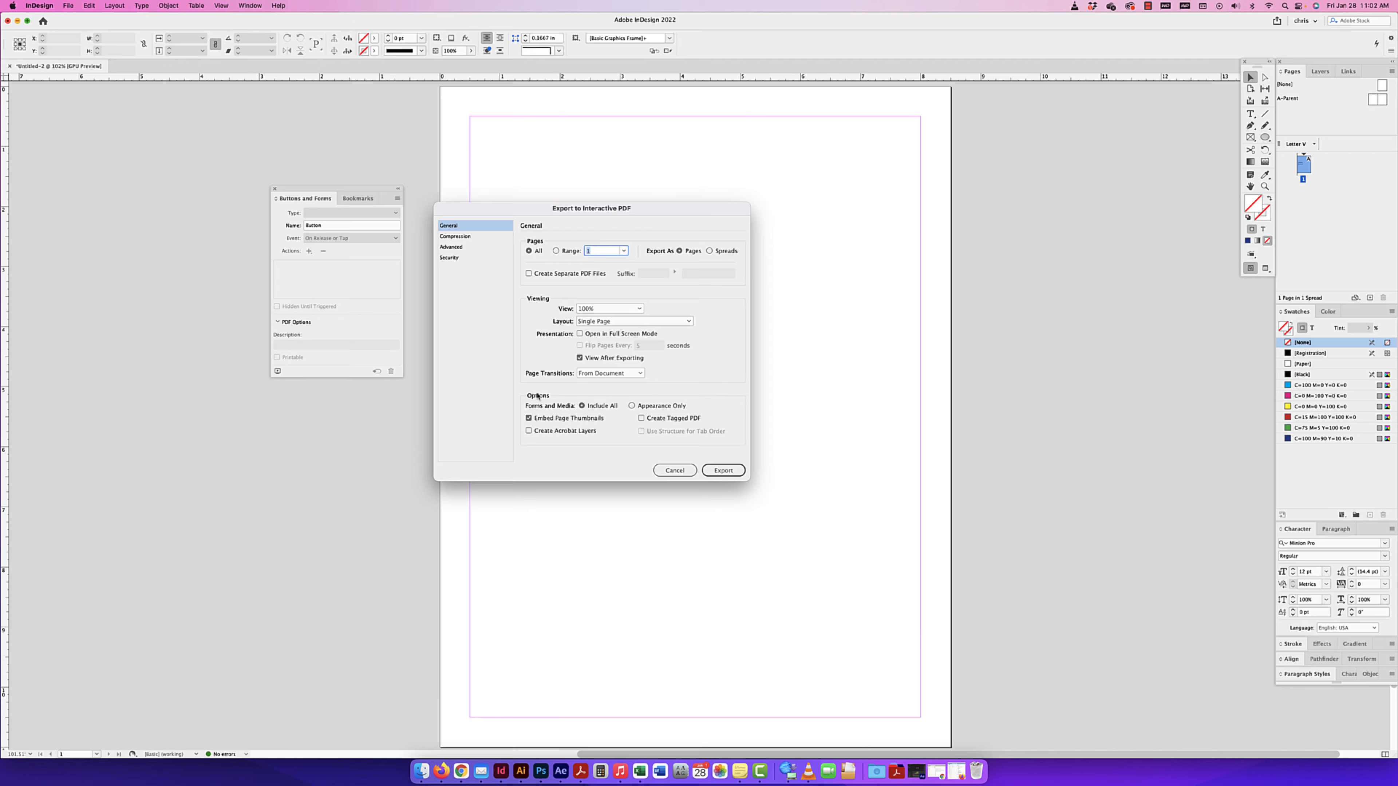
{"action": "left_click", "coordinate": [737, 472]}
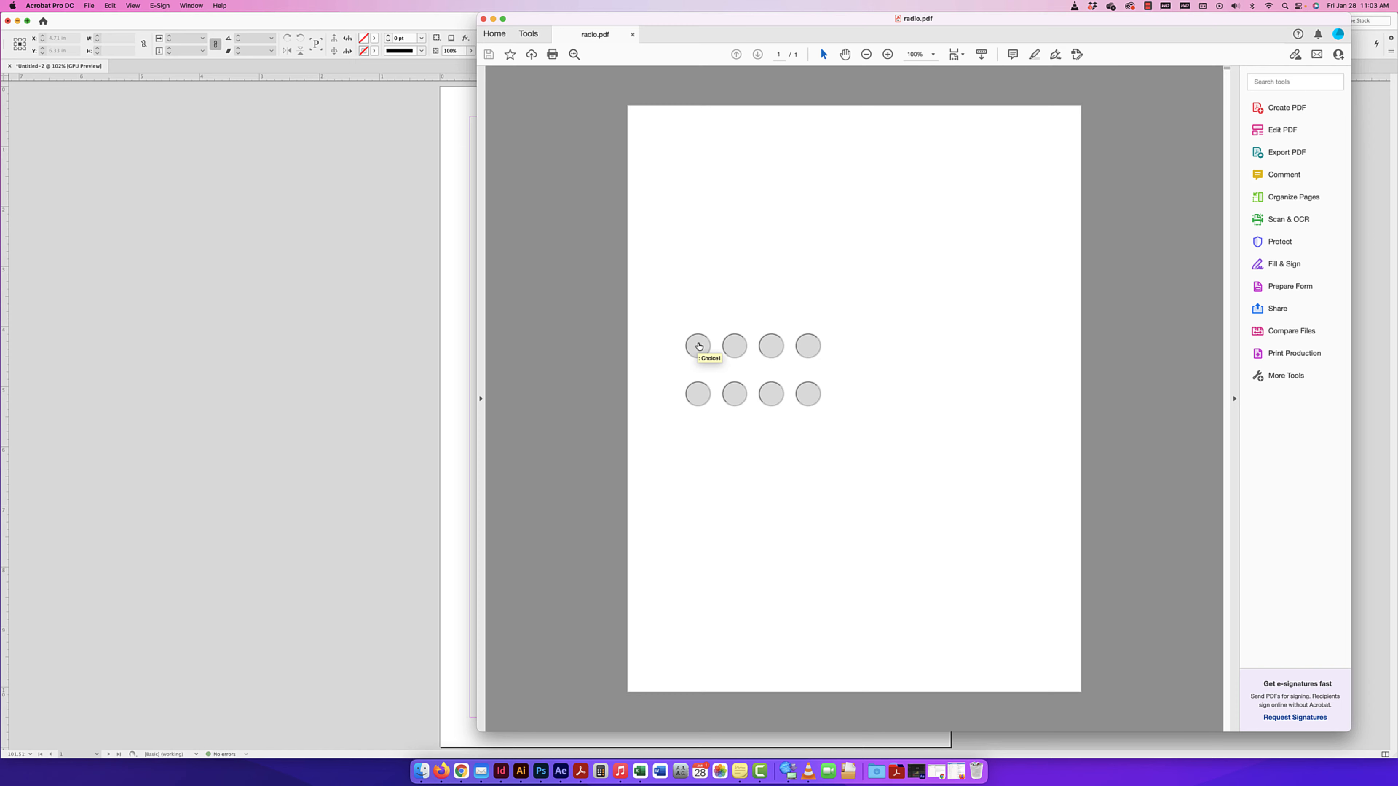
Test the upper row in the exported PDF in Acrobat by selecting each of its four radio buttons in turn
{"action": "left_click", "coordinate": [698, 346]}
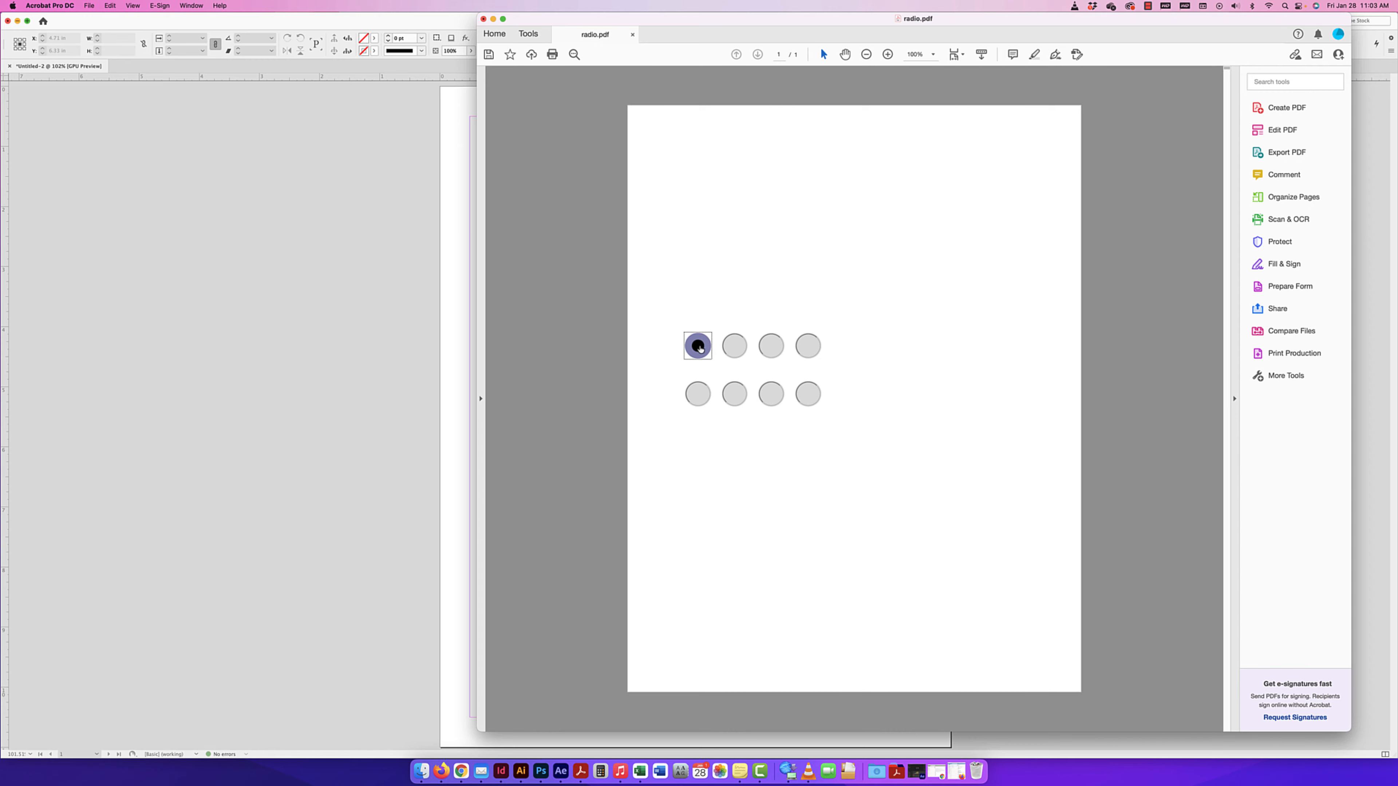
{"action": "left_click", "coordinate": [737, 356]}
{"action": "left_click", "coordinate": [771, 346]}
{"action": "left_click", "coordinate": [808, 346]}
{"action": "left_click_drag", "start_coordinate": [673, 326], "coordinate": [849, 384]}
Test the four radio buttons in the lower row in both directions, close the PDF and return to the InDesign document
{"action": "left_click", "coordinate": [704, 397]}
{"action": "left_click", "coordinate": [735, 398]}
{"action": "left_click", "coordinate": [769, 400]}
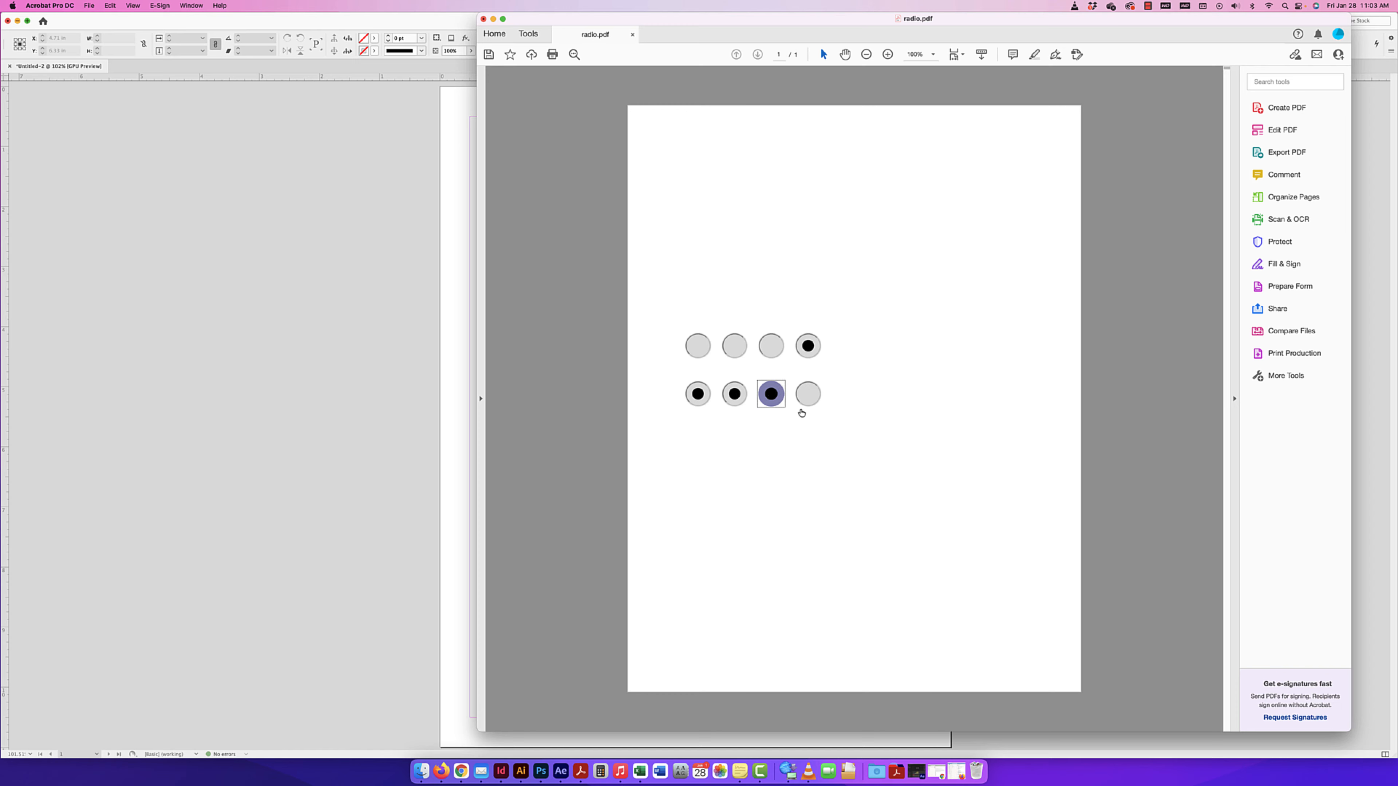
{"action": "left_click", "coordinate": [813, 398]}
{"action": "left_click", "coordinate": [771, 398]}
{"action": "left_click", "coordinate": [722, 397]}
{"action": "left_click", "coordinate": [696, 395]}
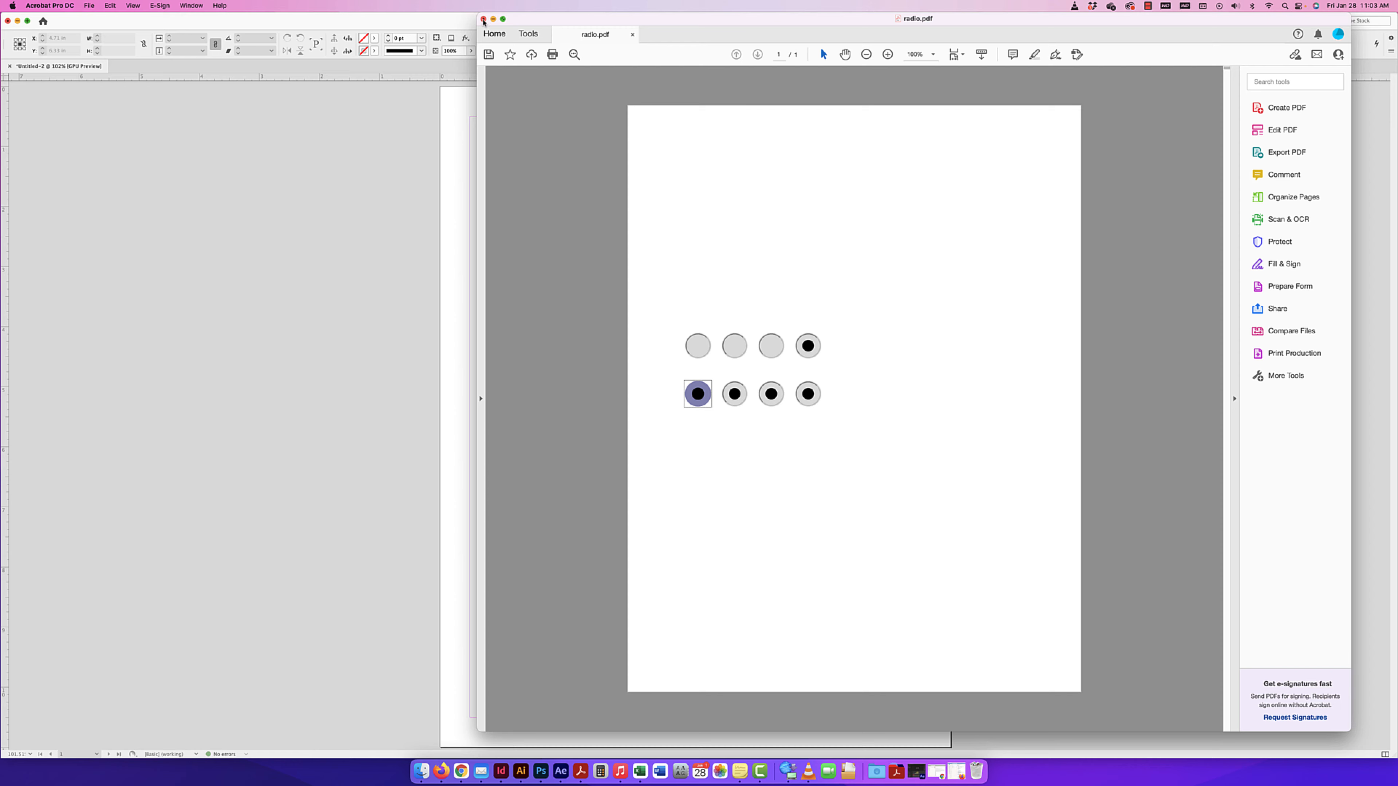
{"action": "left_click", "coordinate": [483, 18]}
{"action": "left_click", "coordinate": [703, 284]}
{"action": "left_click", "coordinate": [487, 283]}
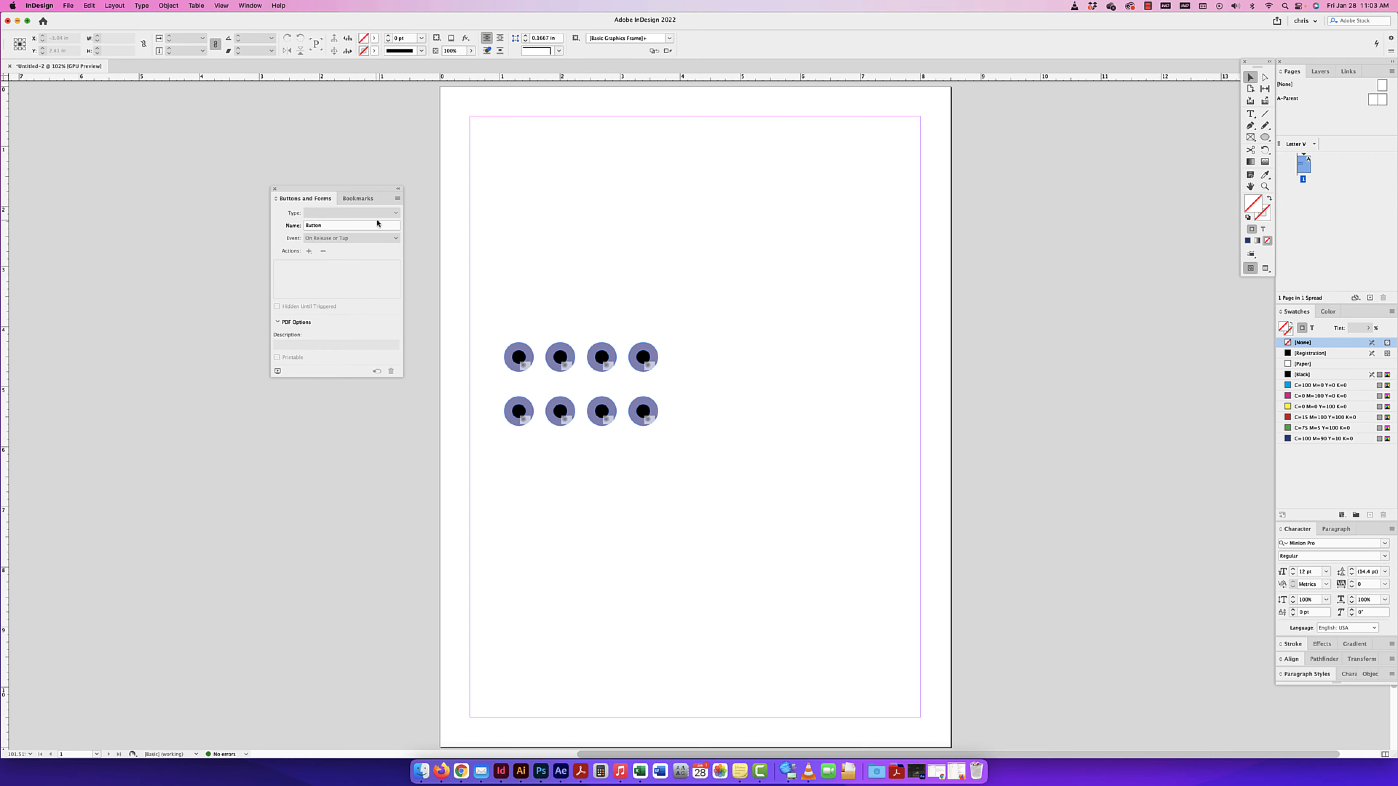
Draw a circle about 0.58 in wide above the two rows of radio buttons and convert it to a check box
{"action": "left_click", "coordinate": [1265, 139]}
{"action": "left_click_drag", "start_coordinate": [509, 249], "coordinate": [546, 284]}
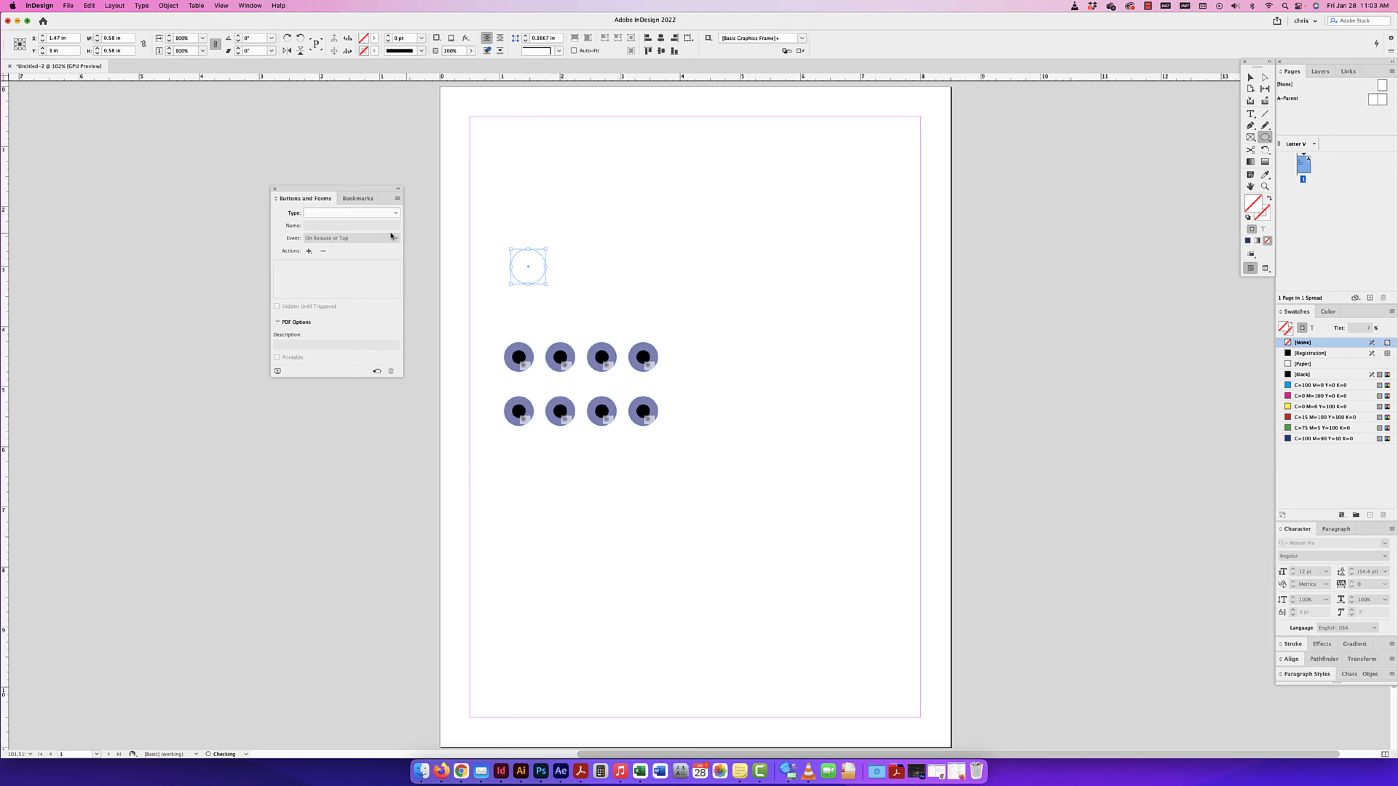
{"action": "left_click", "coordinate": [395, 212]}
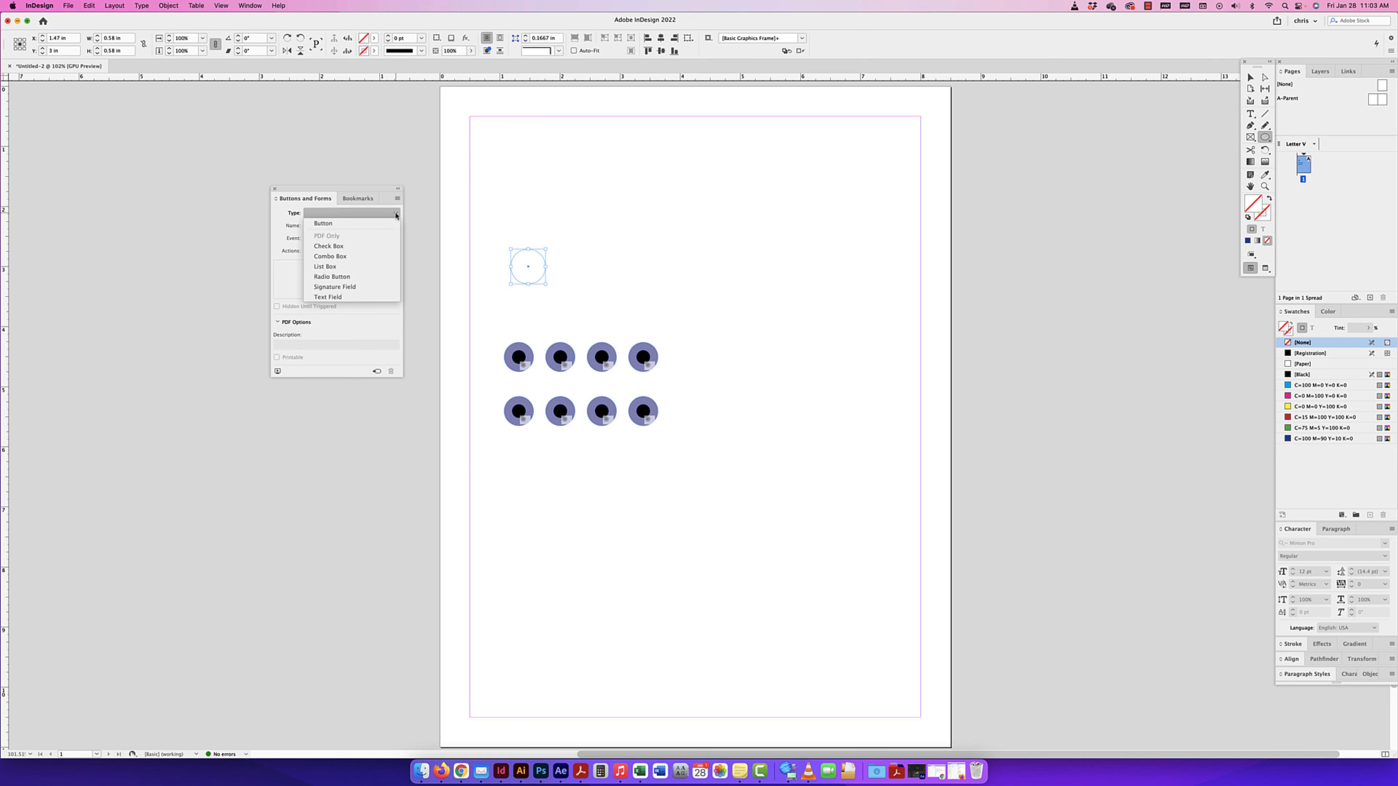
{"action": "left_click", "coordinate": [329, 246]}
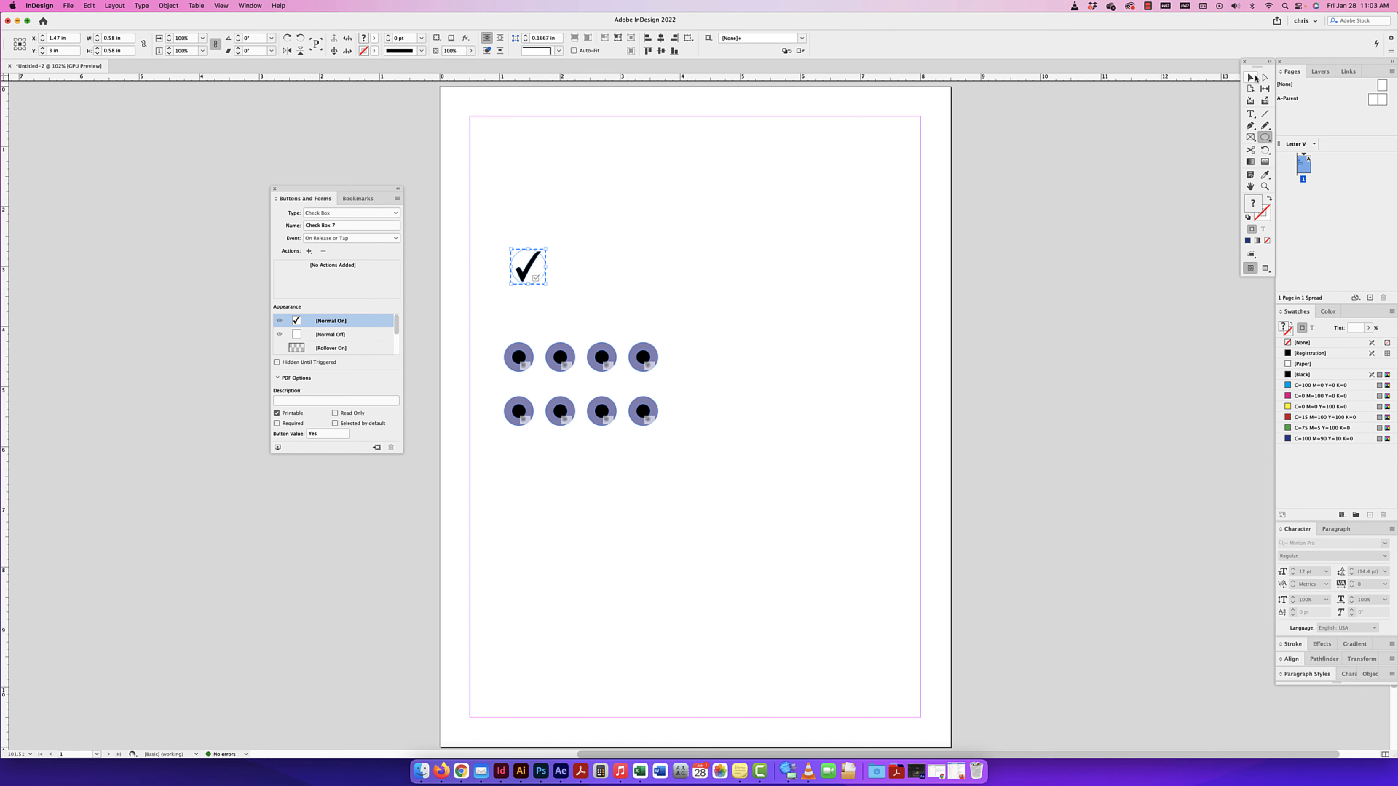
Duplicate the check box into a horizontal row of four and inspect the names of the individual check boxes
{"action": "left_click_drag", "start_coordinate": [530, 272], "coordinate": [505, 287]}
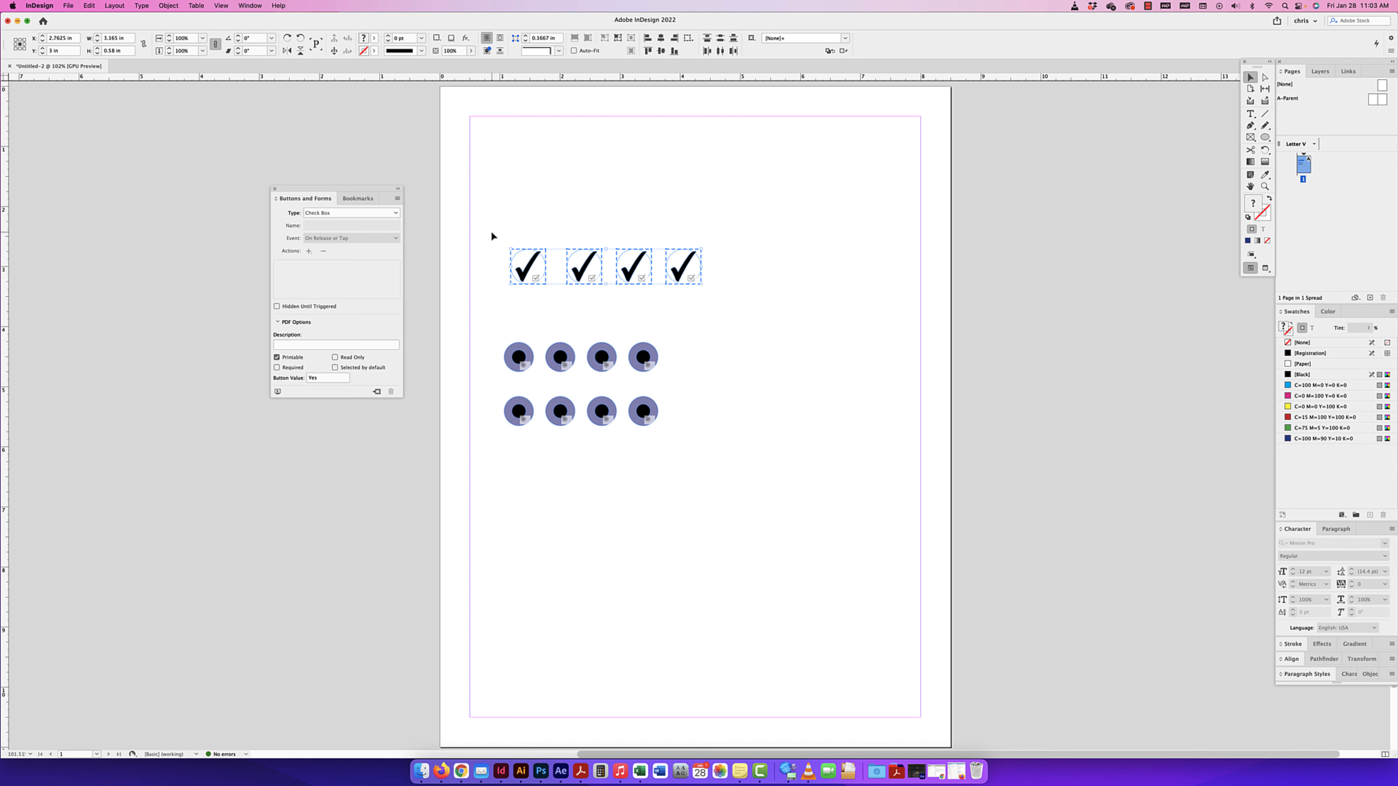
{"action": "left_click", "coordinate": [522, 273]}
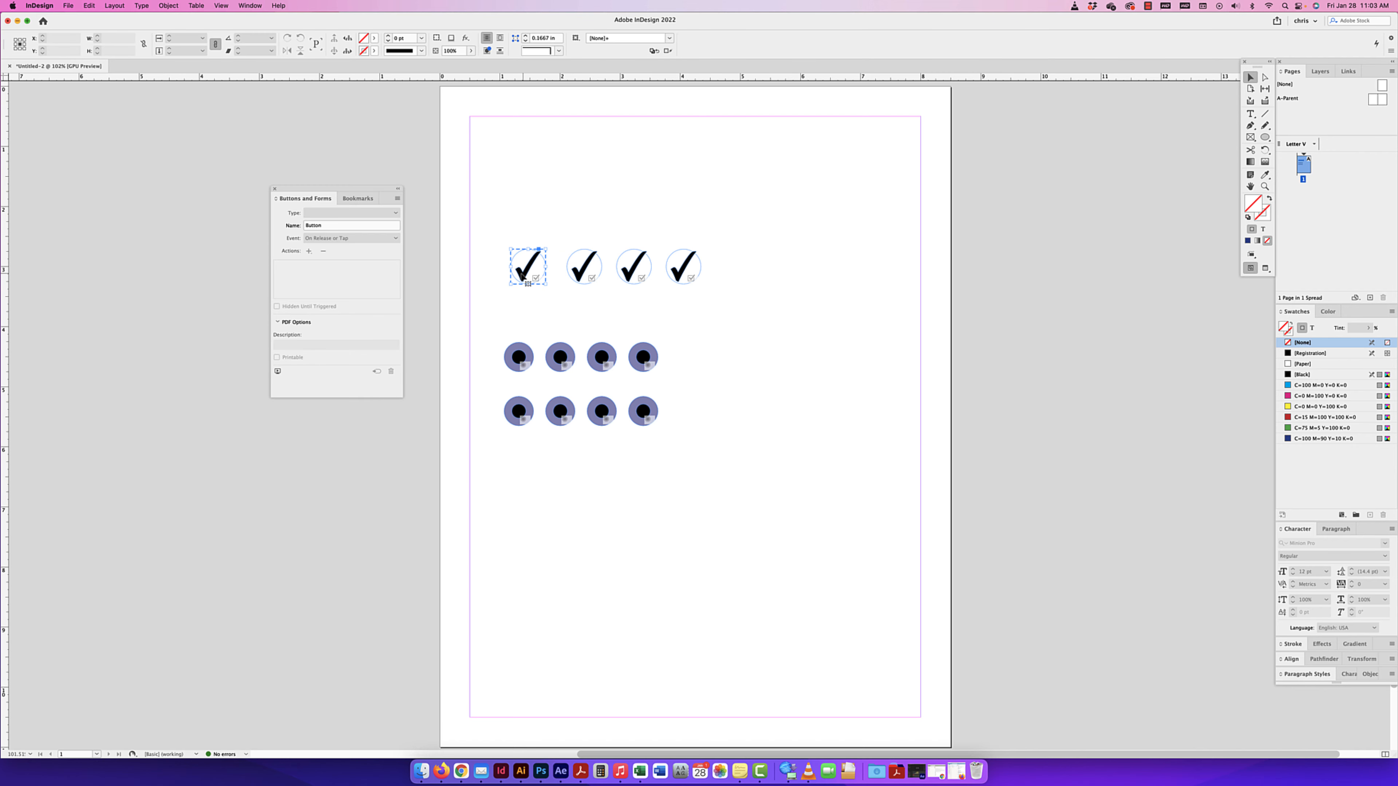
{"action": "left_click", "coordinate": [584, 273]}
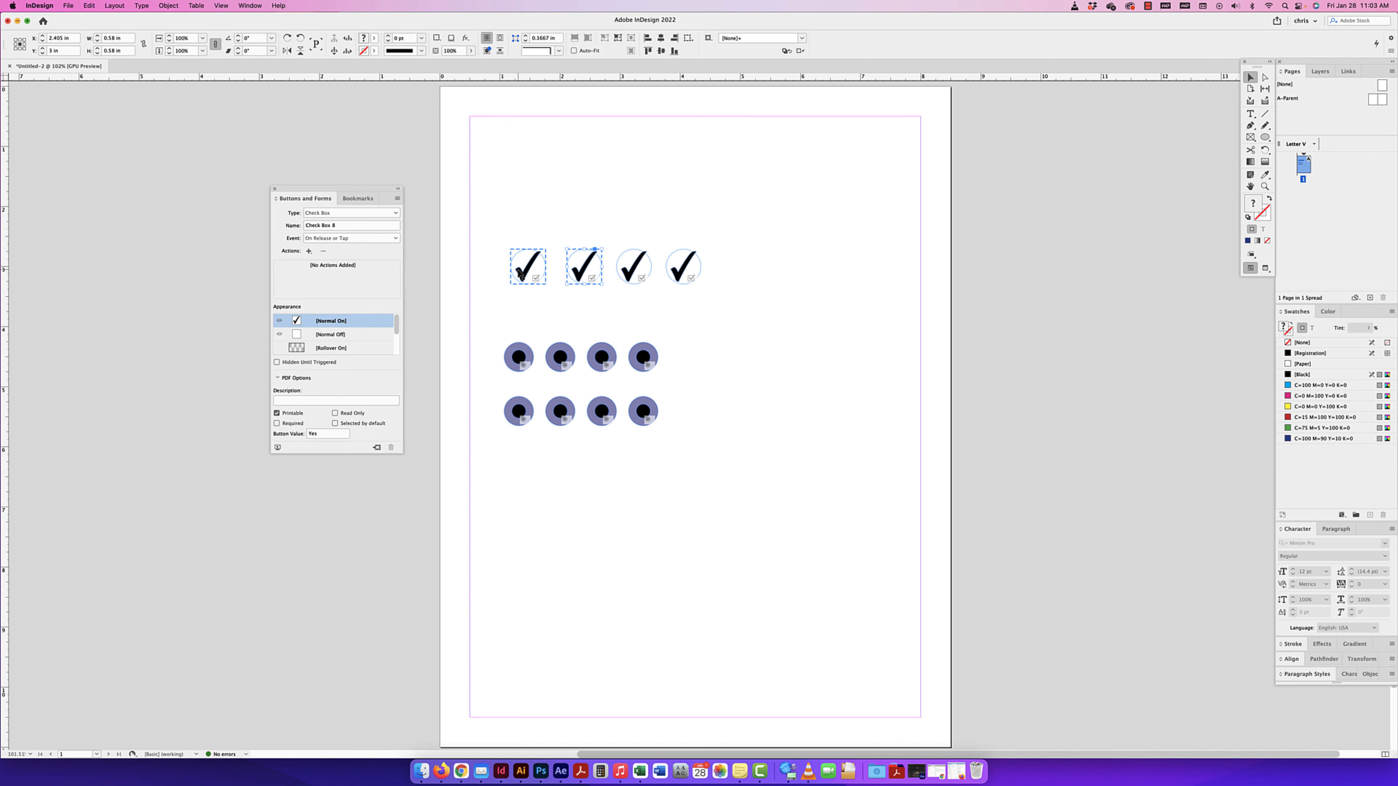
{"action": "double_click", "coordinate": [520, 274]}
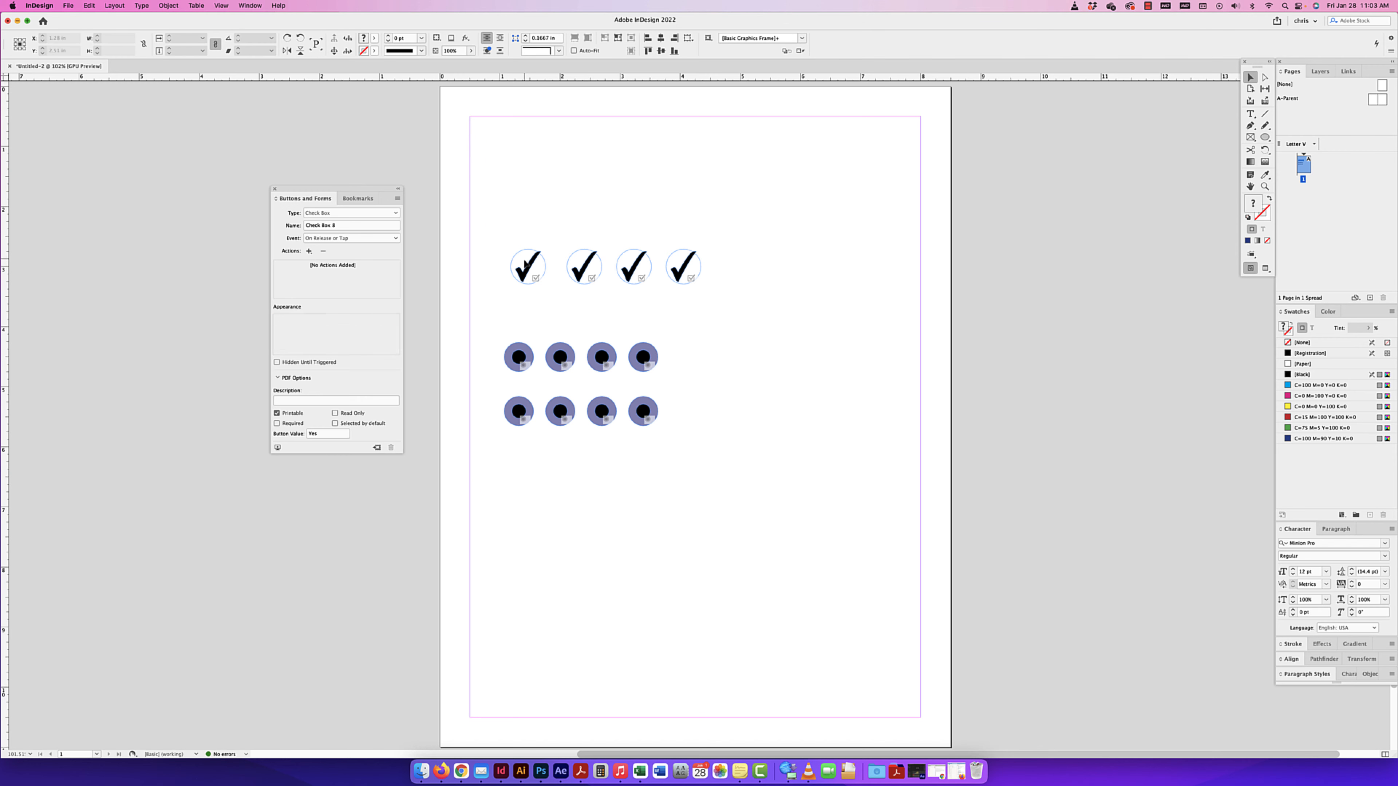
{"action": "left_click", "coordinate": [583, 271]}
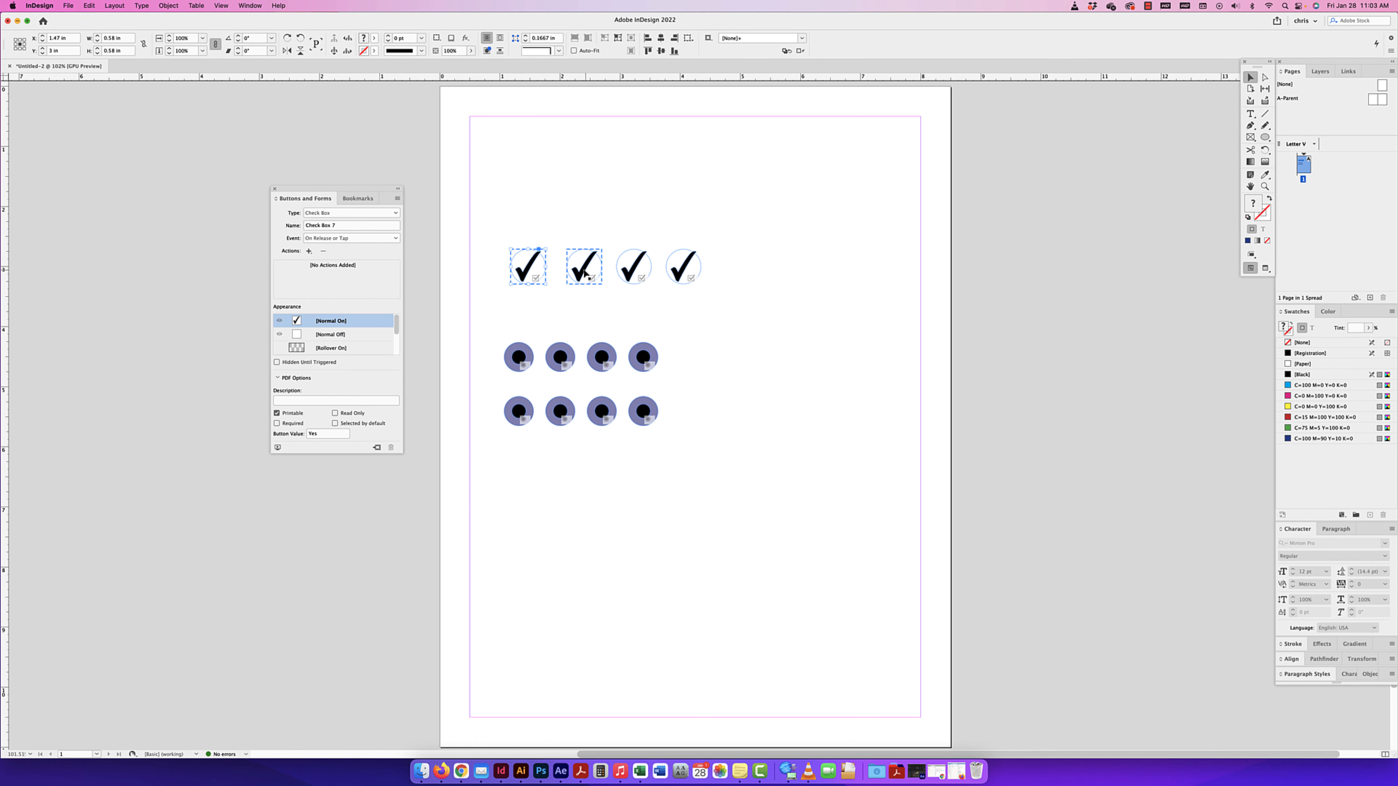
{"action": "left_click", "coordinate": [684, 274]}
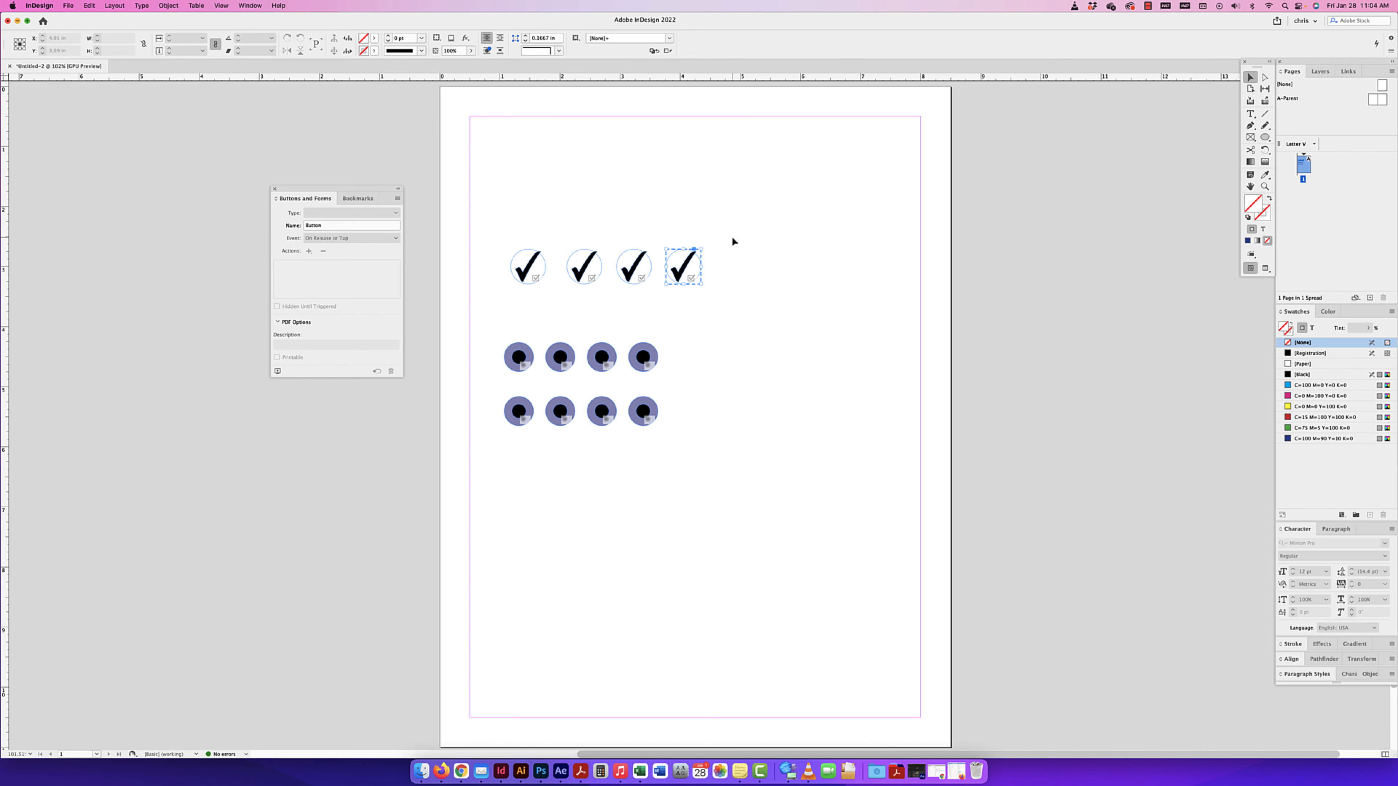
Duplicate the whole row of four check boxes directly above the existing one
{"action": "left_click_drag", "start_coordinate": [528, 271], "coordinate": [527, 204]}
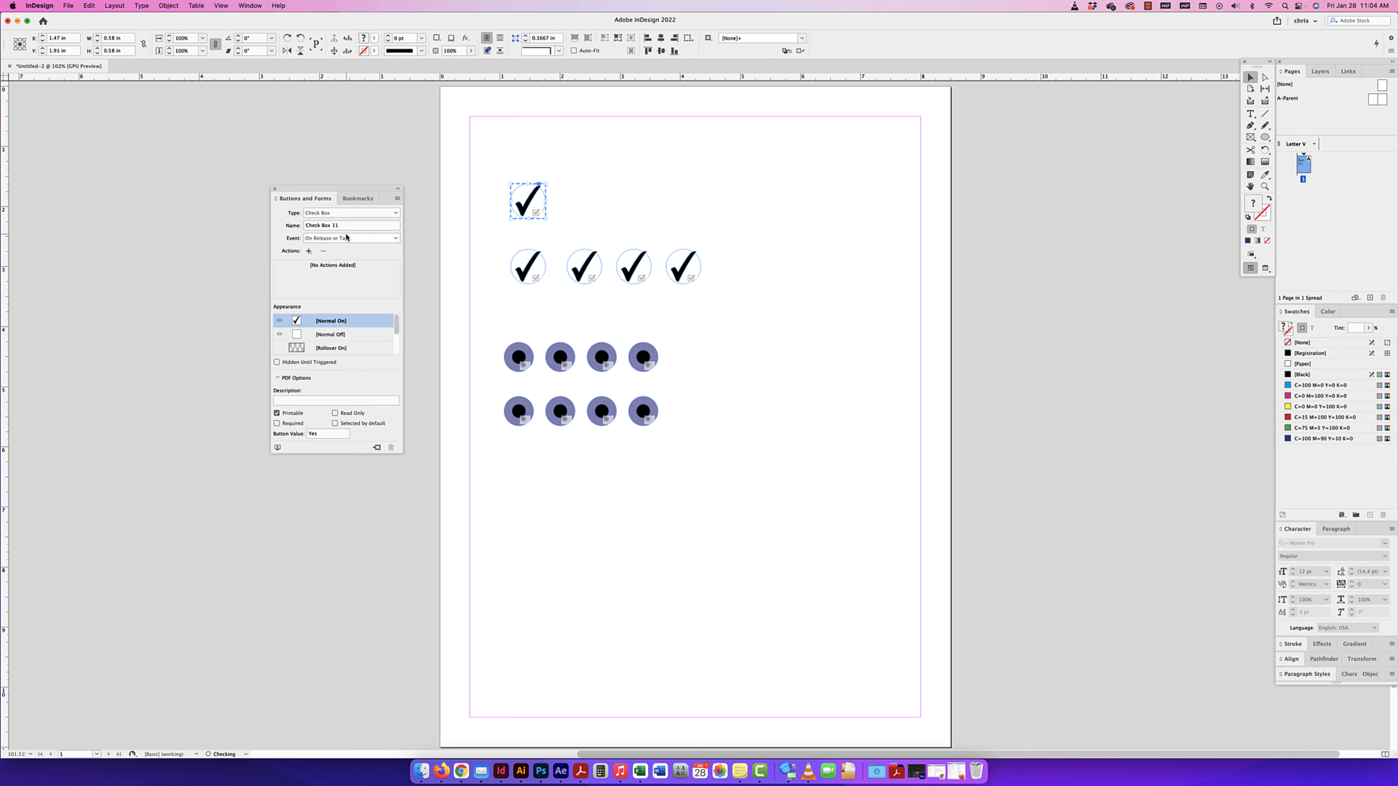
{"action": "key", "text": "super+z"}
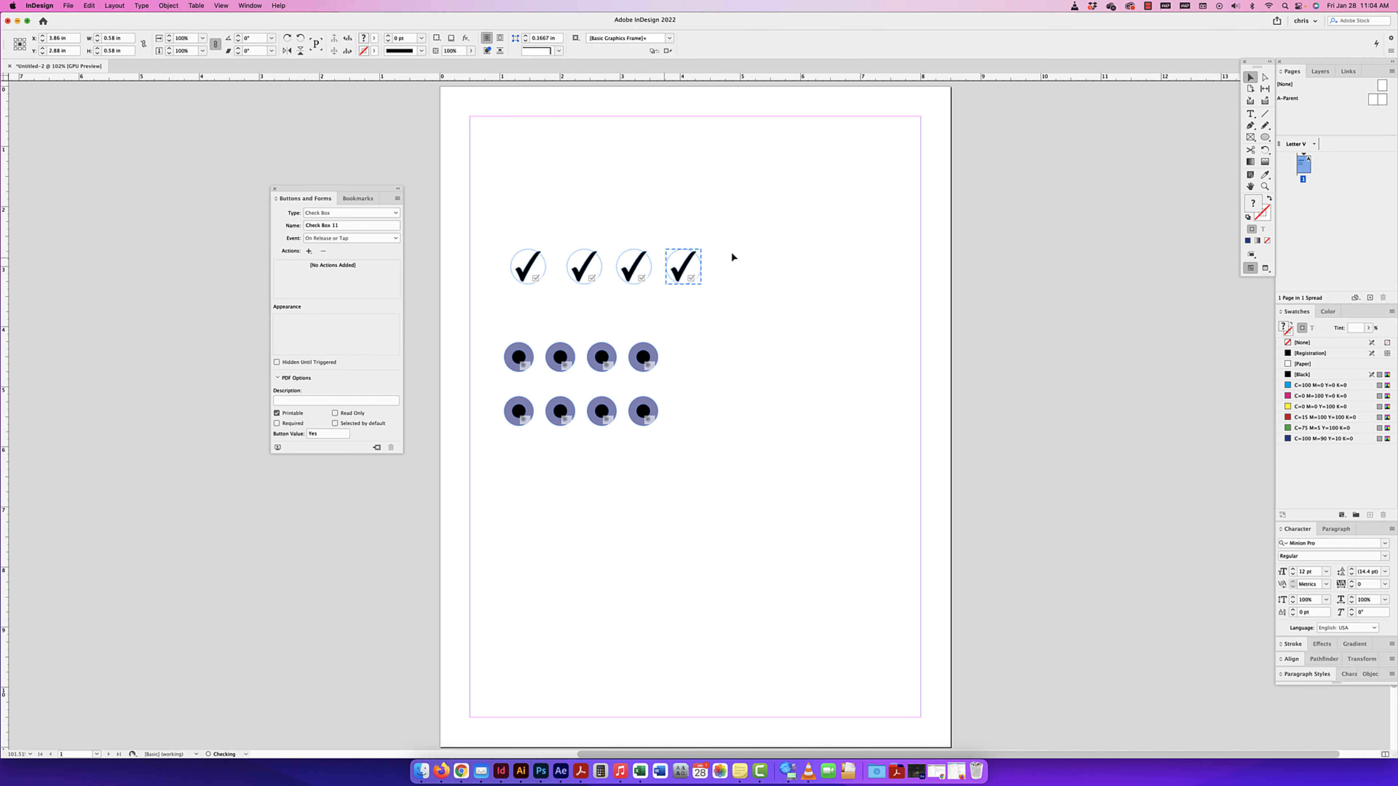
{"action": "left_click_drag", "start_coordinate": [749, 246], "coordinate": [527, 211]}
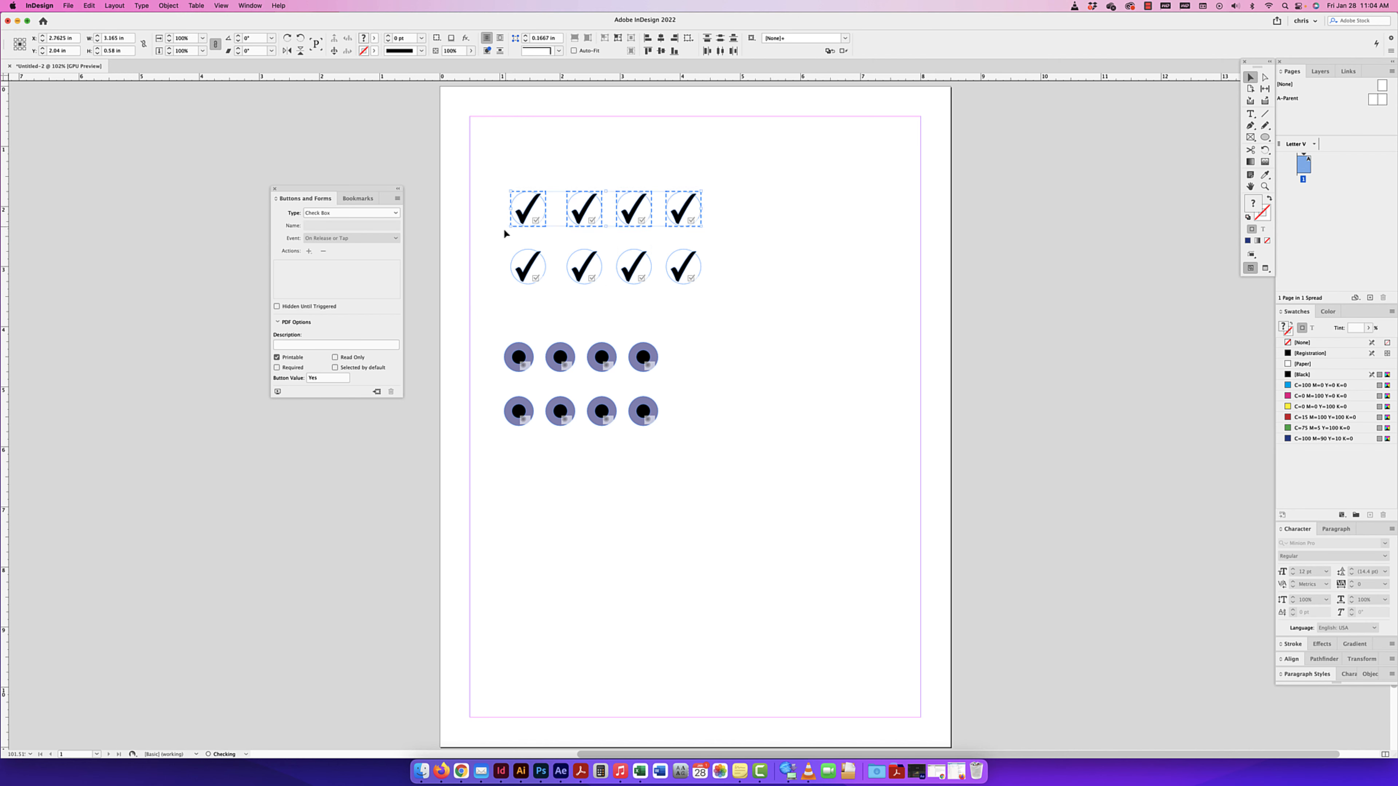
{"action": "left_click", "coordinate": [506, 236]}
Name the first and second check boxes in the upper check box row c1
{"action": "left_click", "coordinate": [525, 208]}
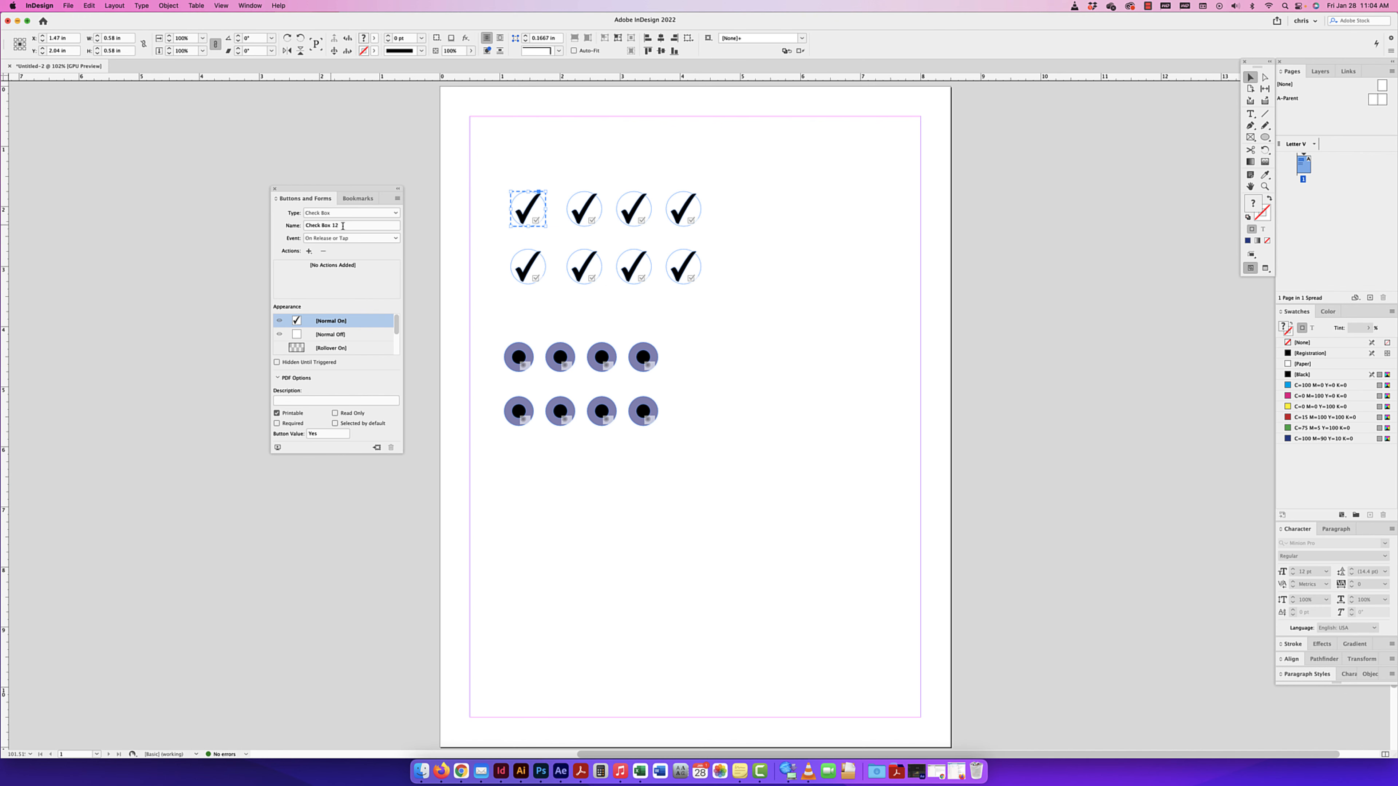
{"action": "left_click_drag", "start_coordinate": [342, 226], "coordinate": [288, 227]}
{"action": "type", "text": "c1"}
{"action": "left_click", "coordinate": [578, 207]}
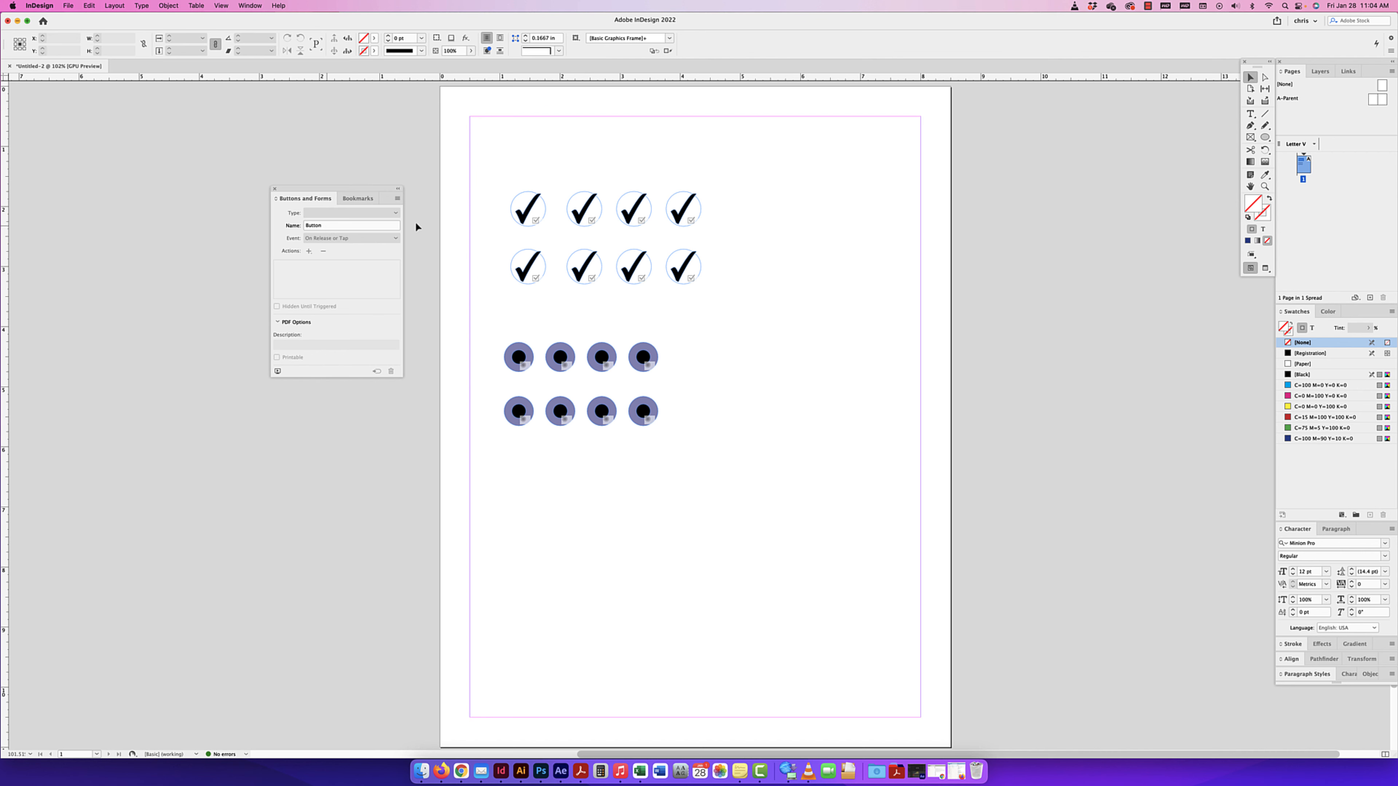
{"action": "left_click", "coordinate": [582, 208]}
{"action": "left_click_drag", "start_coordinate": [347, 226], "coordinate": [268, 227]}
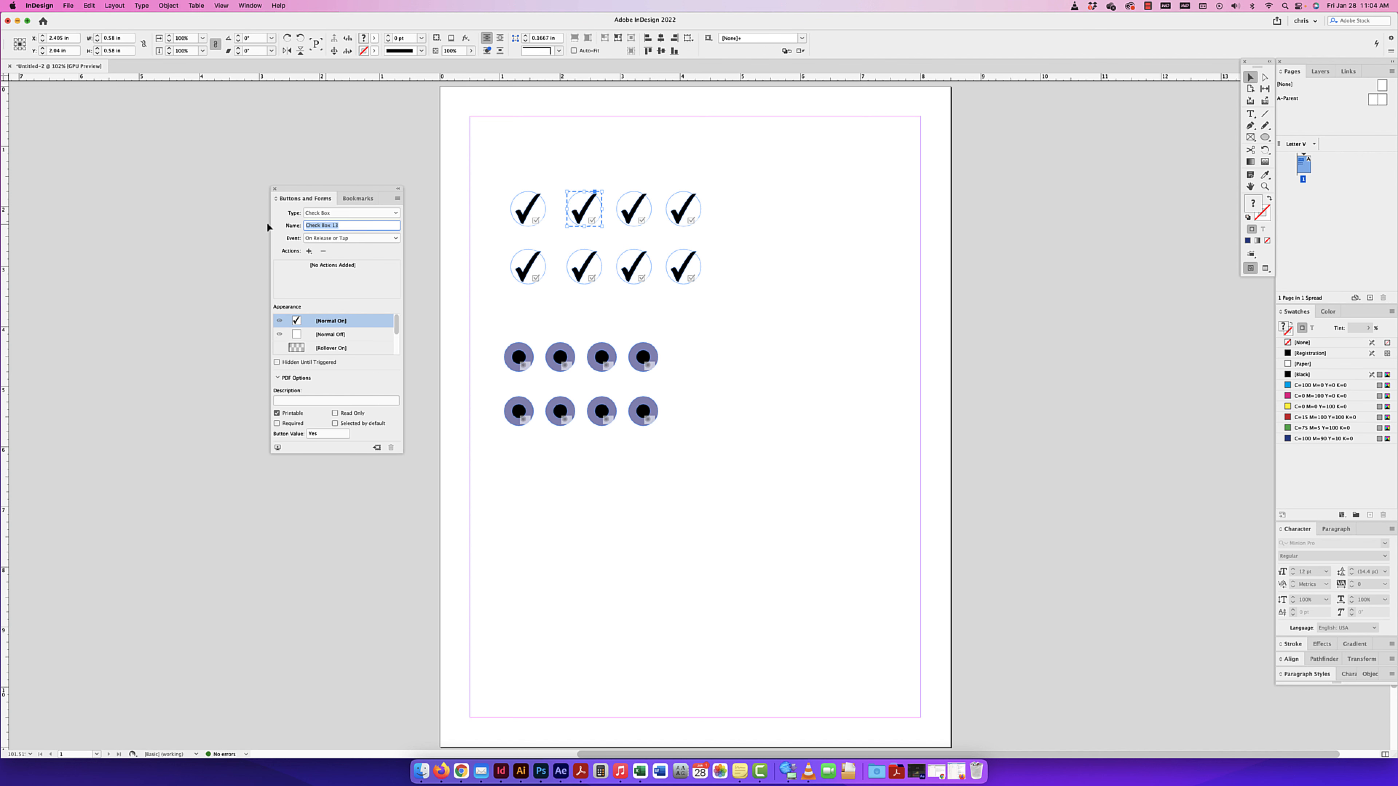
{"action": "type", "text": "c1"}
Give the third and fourth check boxes in the upper row the same name, c1, and deselect everything
{"action": "left_click", "coordinate": [628, 216]}
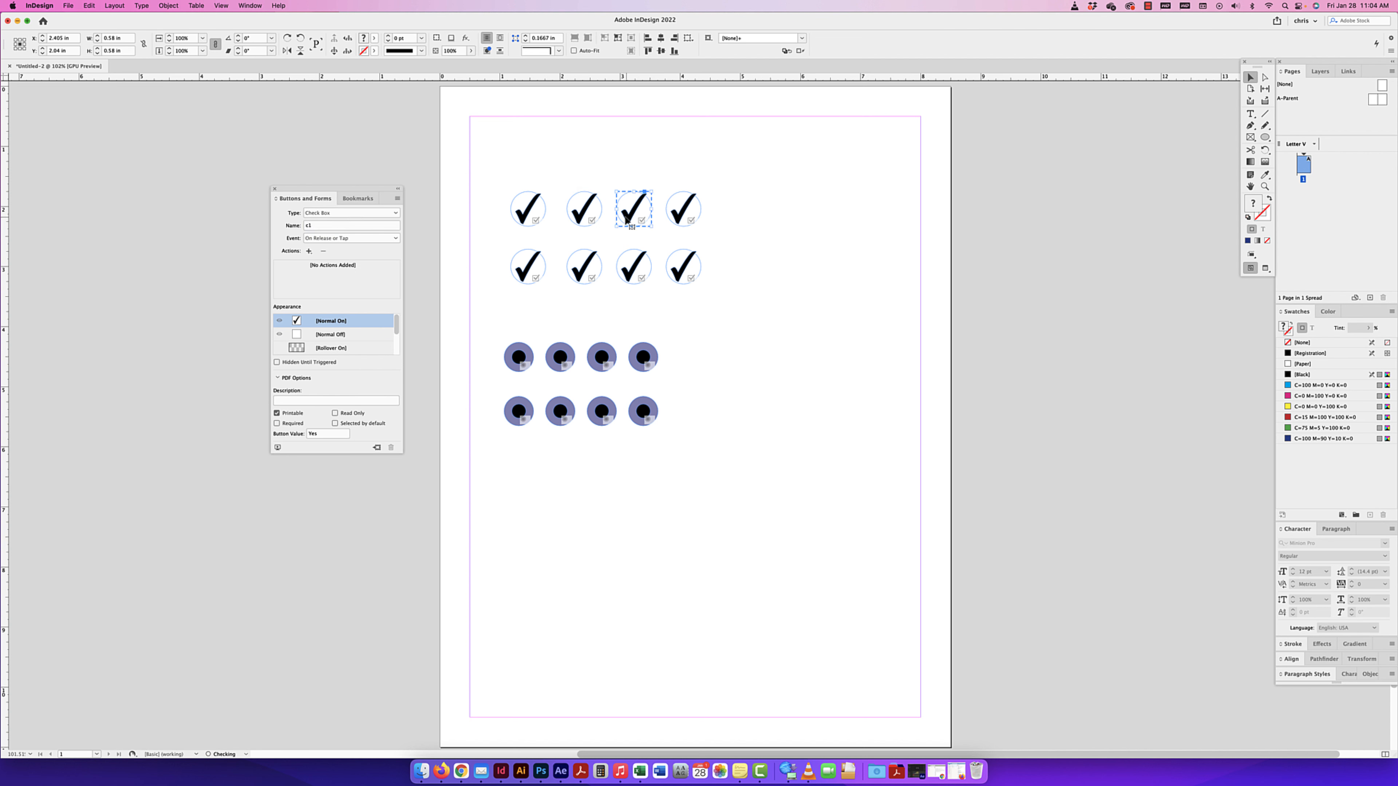
{"action": "left_click_drag", "start_coordinate": [346, 226], "coordinate": [268, 227]}
{"action": "type", "text": "c1"}
{"action": "left_click", "coordinate": [687, 202]}
{"action": "left_click_drag", "start_coordinate": [346, 226], "coordinate": [268, 227]}
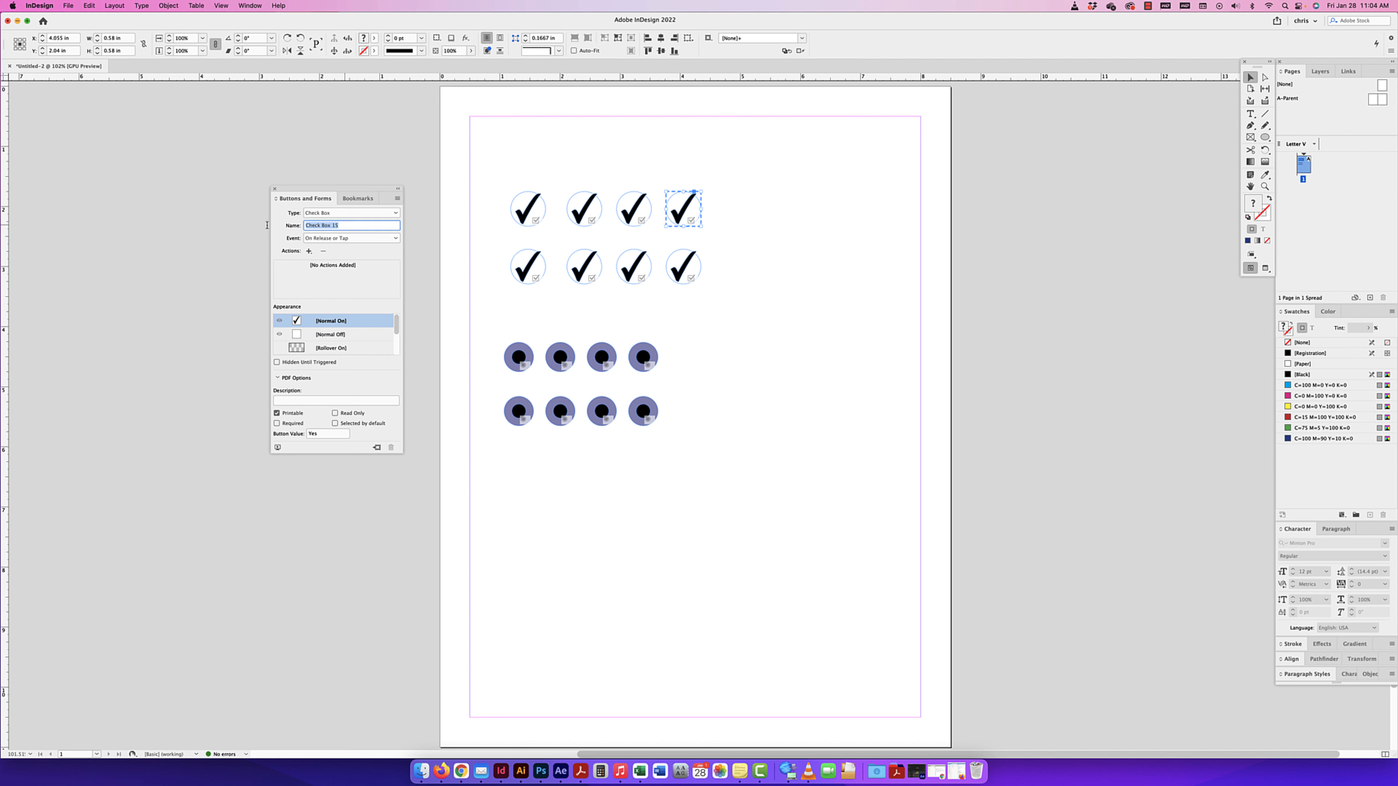
{"action": "type", "text": "c1"}
{"action": "left_click", "coordinate": [493, 180]}
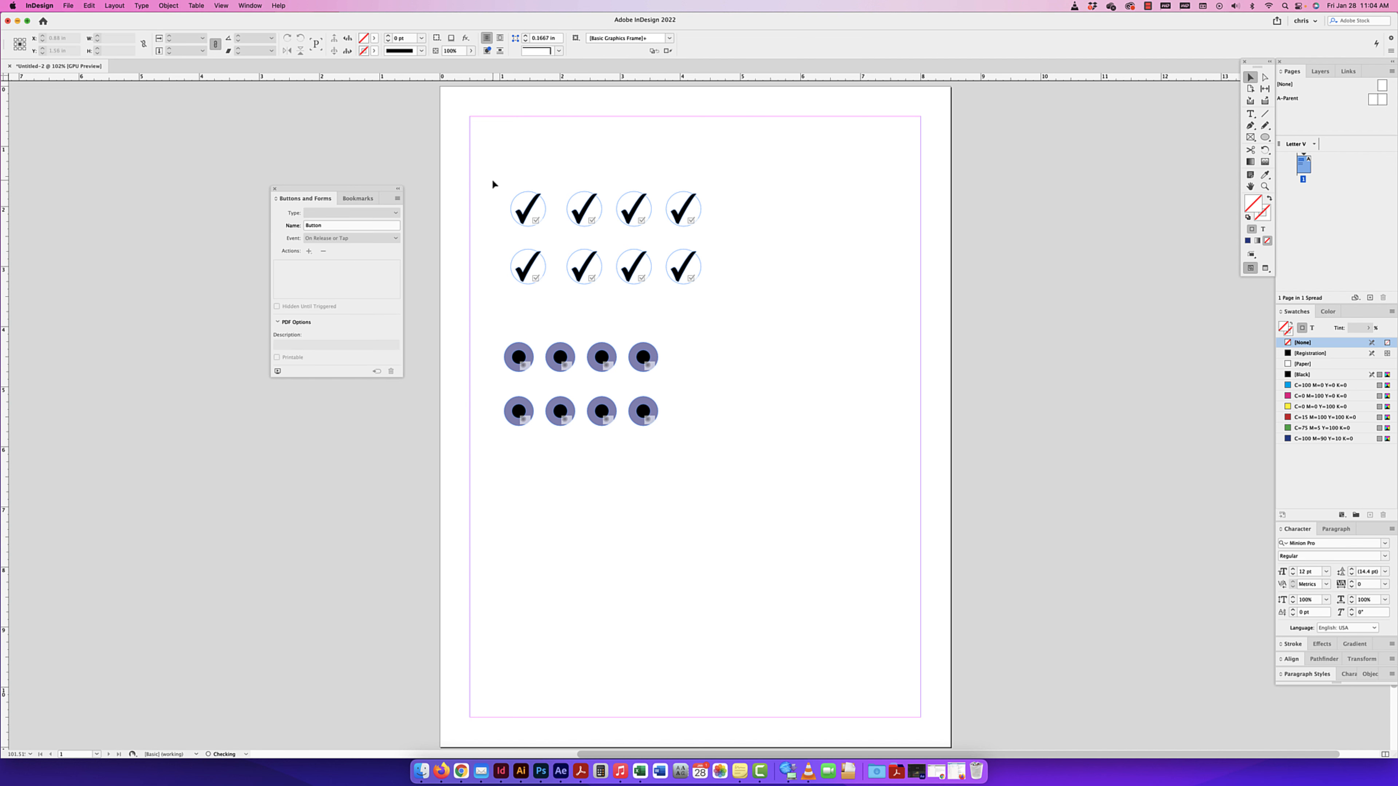
Export the document to the Desktop as an Adobe PDF (Interactive) named radio, replacing the existing file and keeping the export options
{"action": "left_click", "coordinate": [68, 6]}
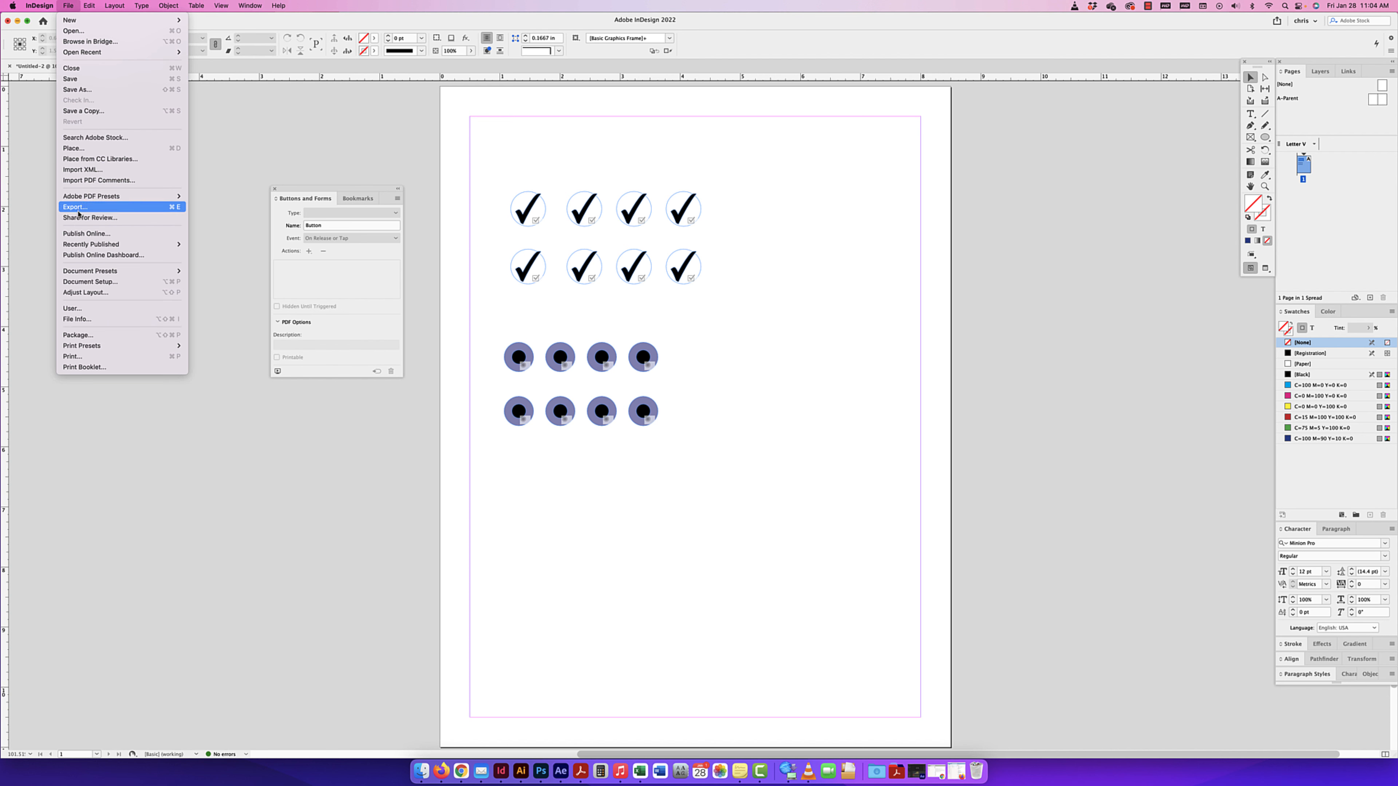
{"action": "left_click", "coordinate": [77, 209]}
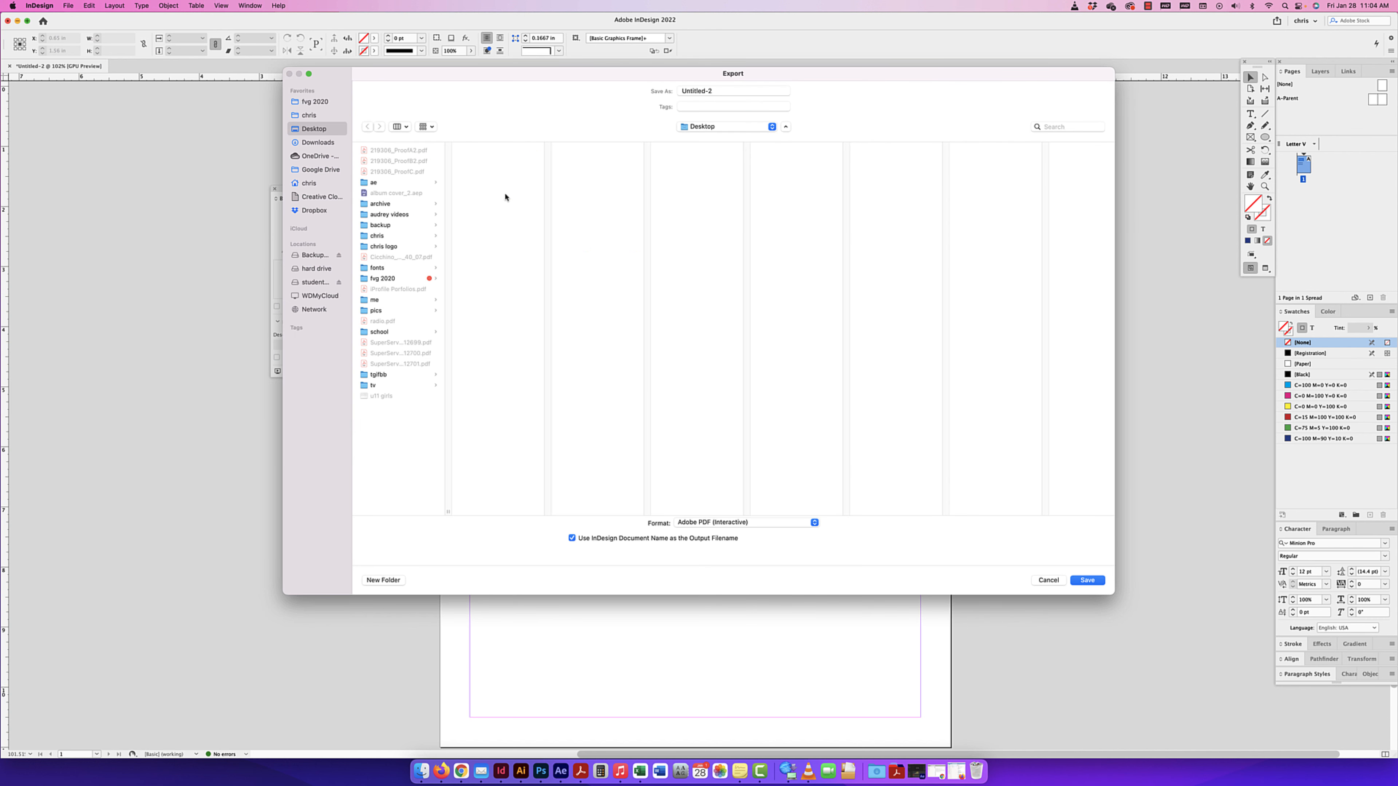
{"action": "left_click", "coordinate": [382, 321]}
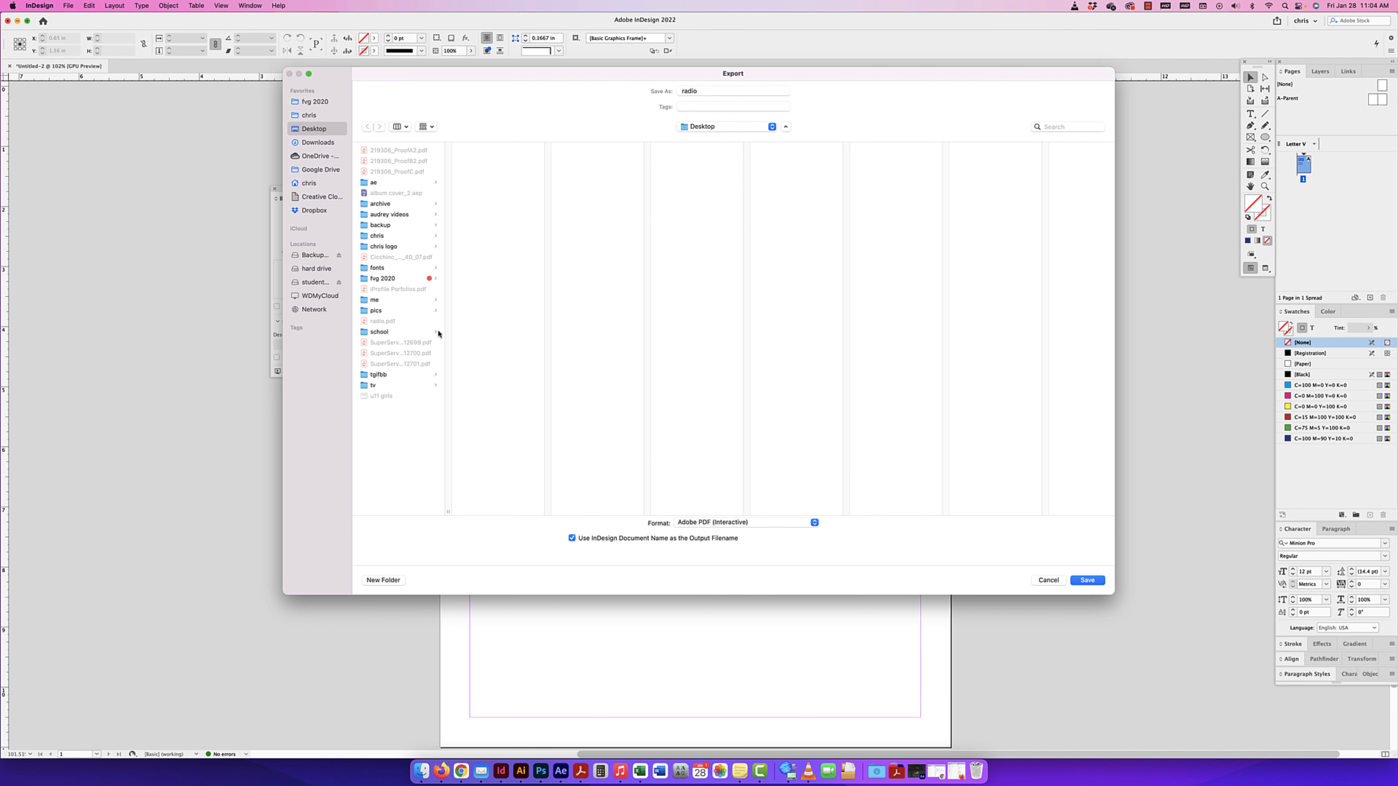
{"action": "left_click", "coordinate": [1088, 580]}
{"action": "left_click", "coordinate": [740, 381]}
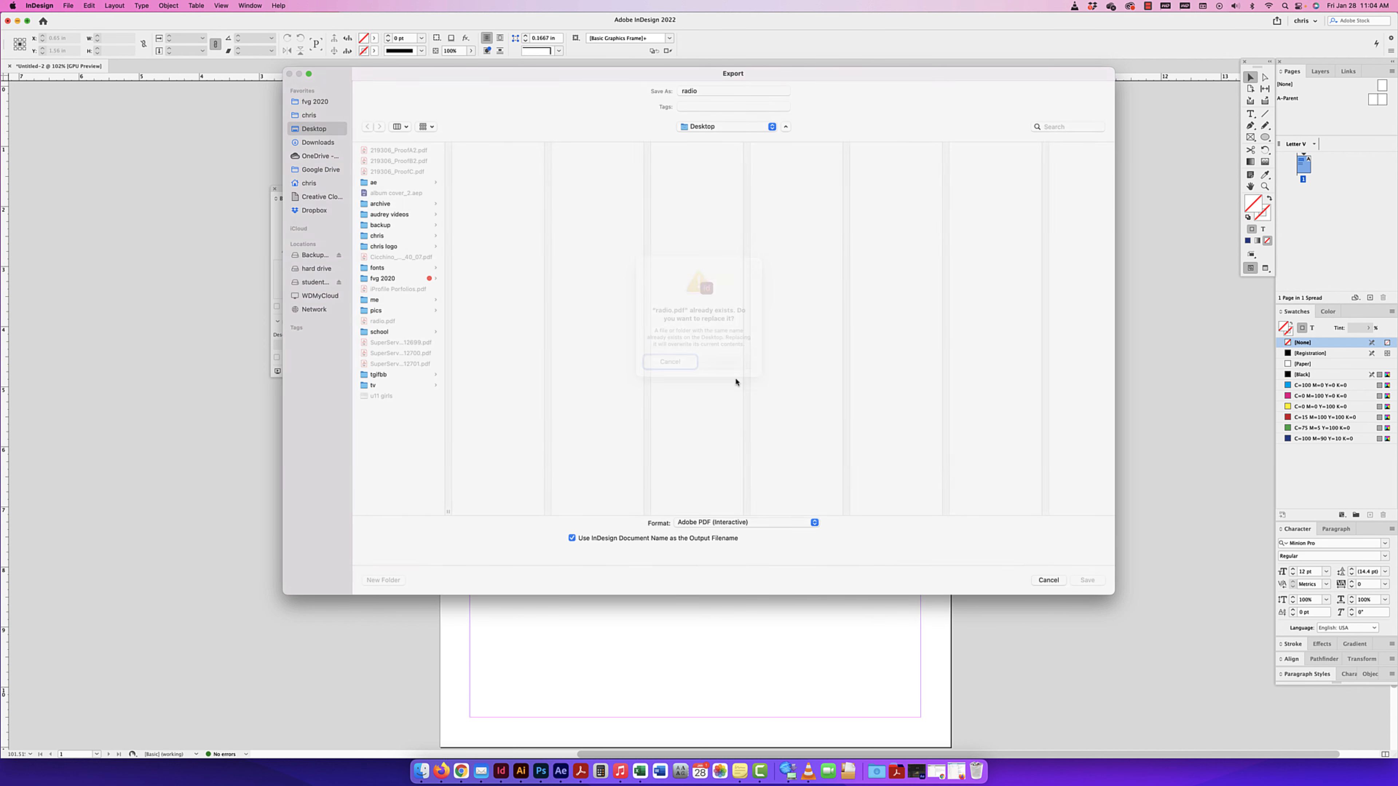
{"action": "left_click", "coordinate": [724, 471]}
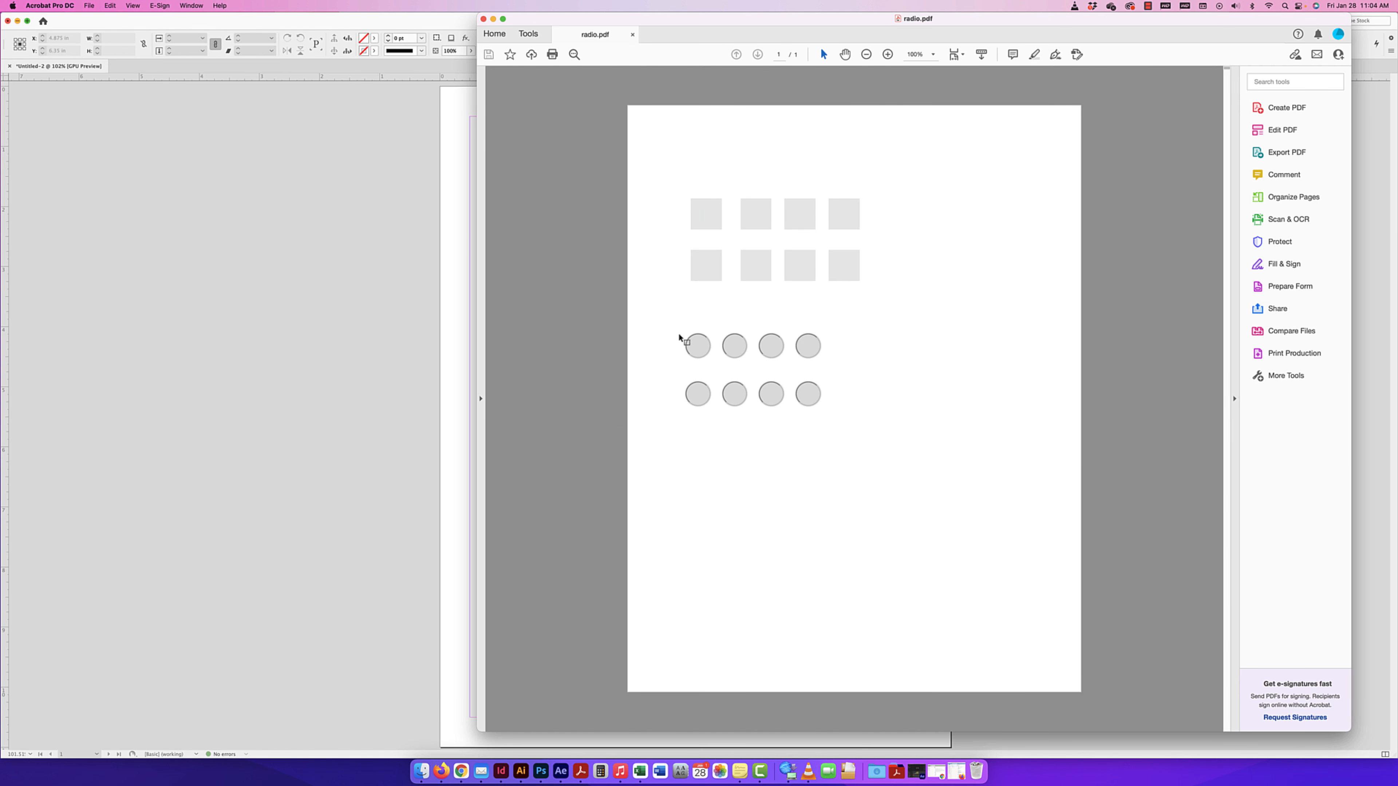
Test the upper row of check boxes in the exported PDF in Acrobat by toggling each one in turn
{"action": "left_click", "coordinate": [706, 215]}
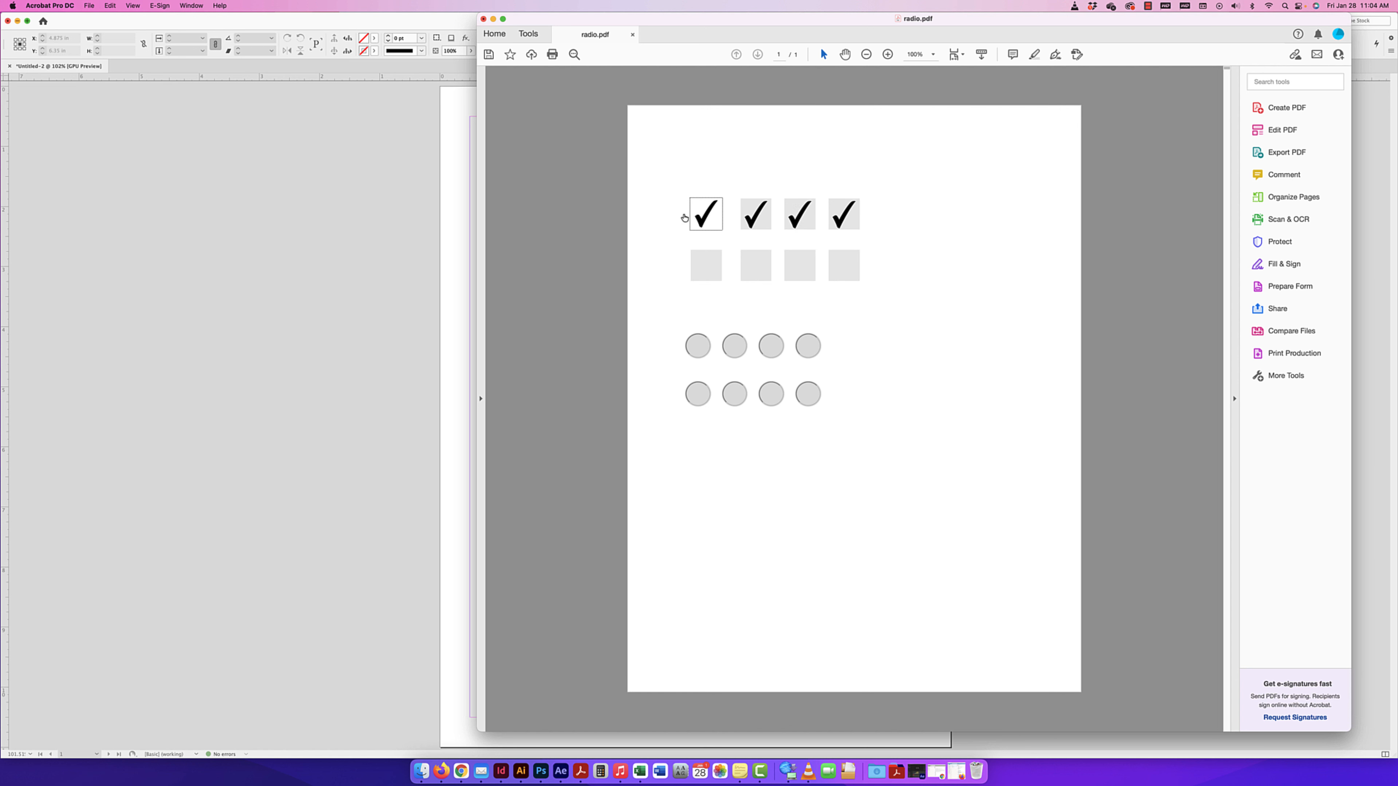
{"action": "left_click", "coordinate": [753, 216]}
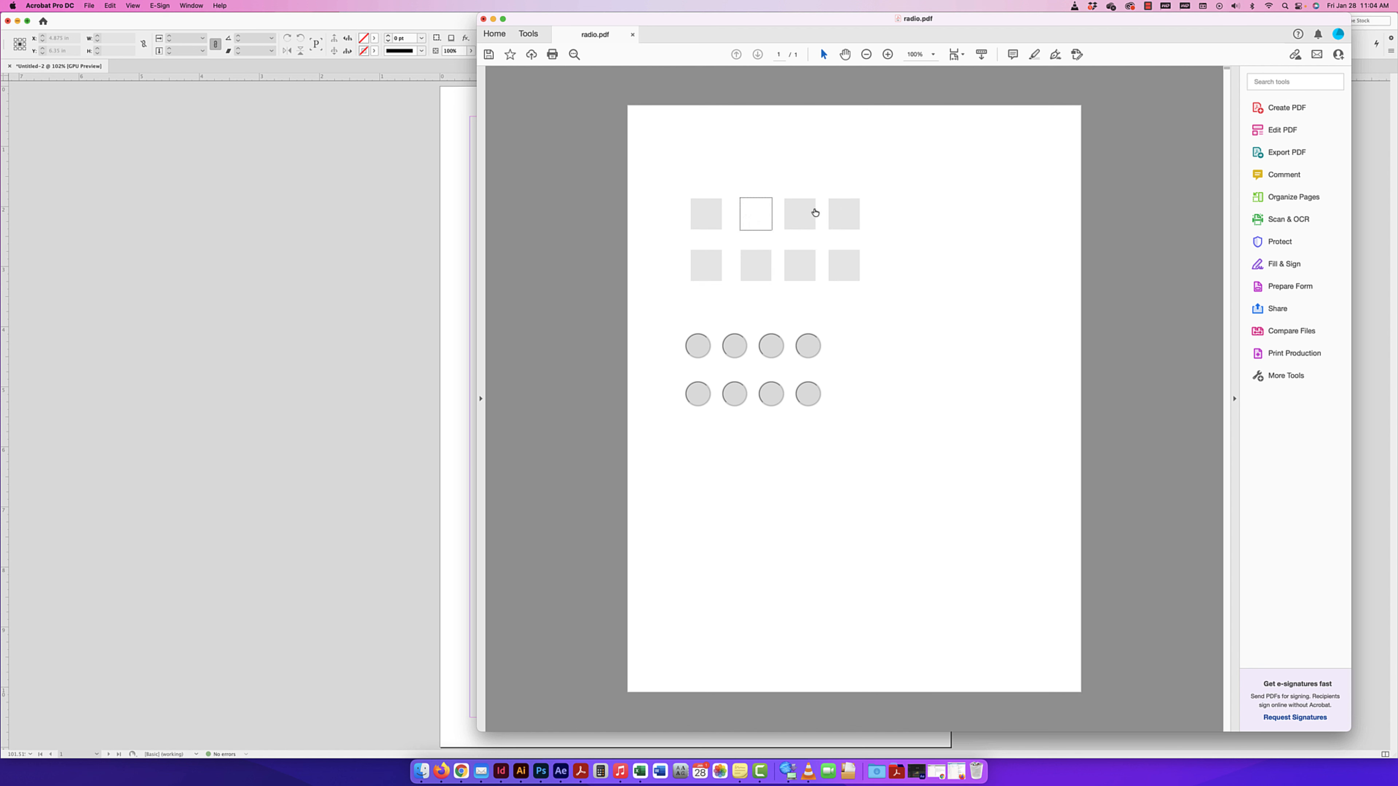
{"action": "left_click", "coordinate": [803, 215]}
{"action": "left_click", "coordinate": [842, 216]}
{"action": "left_click", "coordinate": [842, 216]}
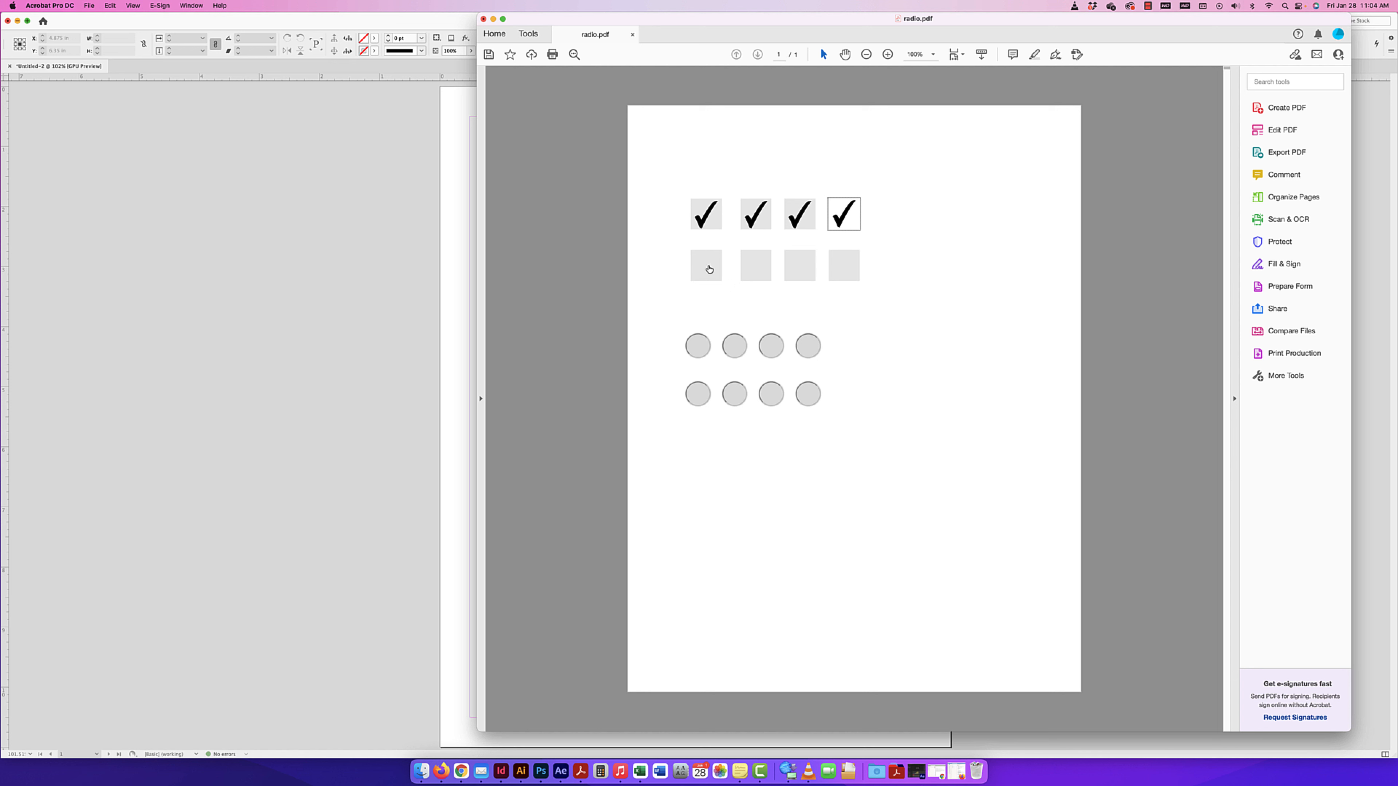
Test the lower row of check boxes by ticking all four individually and unticking each of them again
{"action": "left_click", "coordinate": [706, 267]}
{"action": "left_click", "coordinate": [754, 269]}
{"action": "left_click", "coordinate": [790, 271]}
{"action": "left_click", "coordinate": [844, 268]}
{"action": "left_click", "coordinate": [796, 272]}
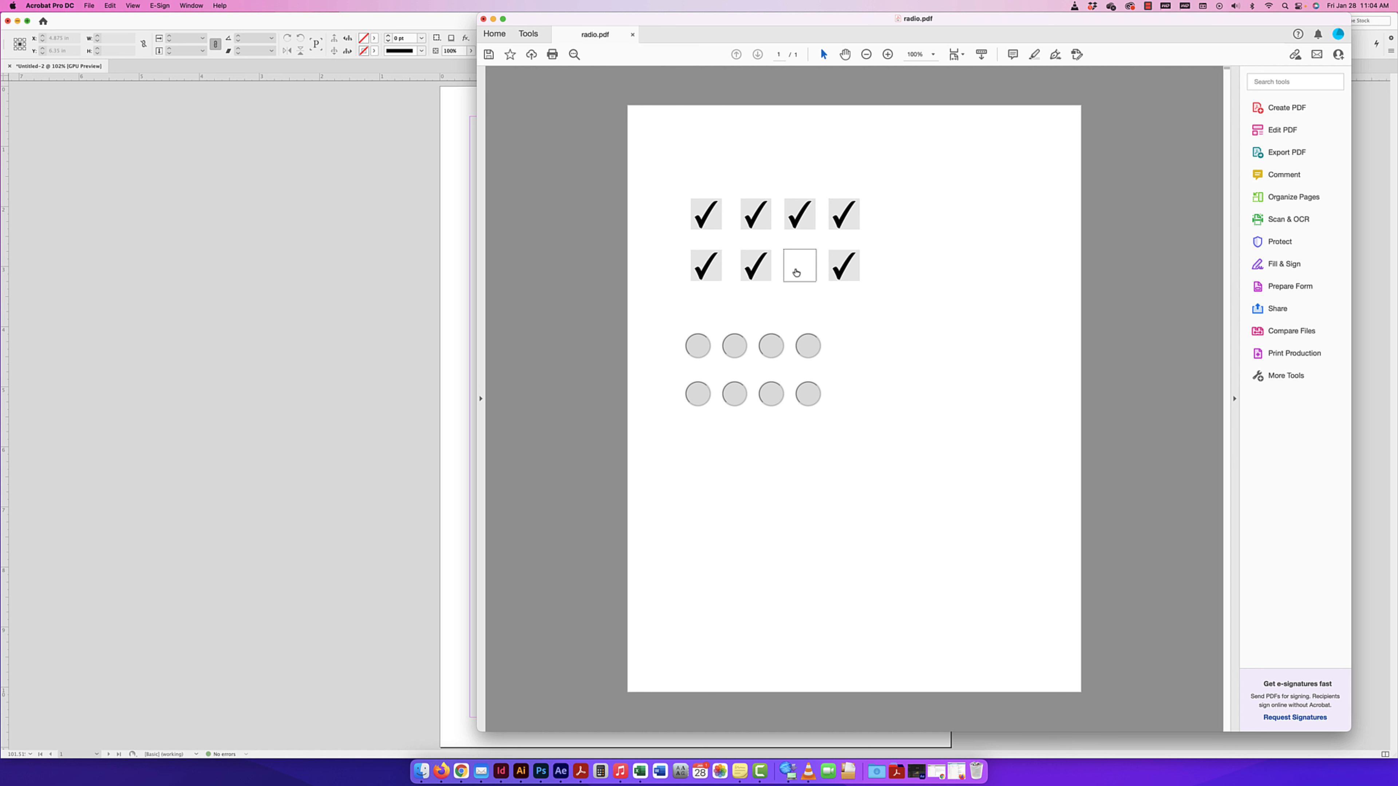
{"action": "left_click", "coordinate": [755, 268]}
{"action": "left_click", "coordinate": [706, 268]}
{"action": "left_click", "coordinate": [844, 267]}
Test the radio buttons again by selecting each one in the upper row and the last two in the lower row
{"action": "left_click", "coordinate": [698, 346]}
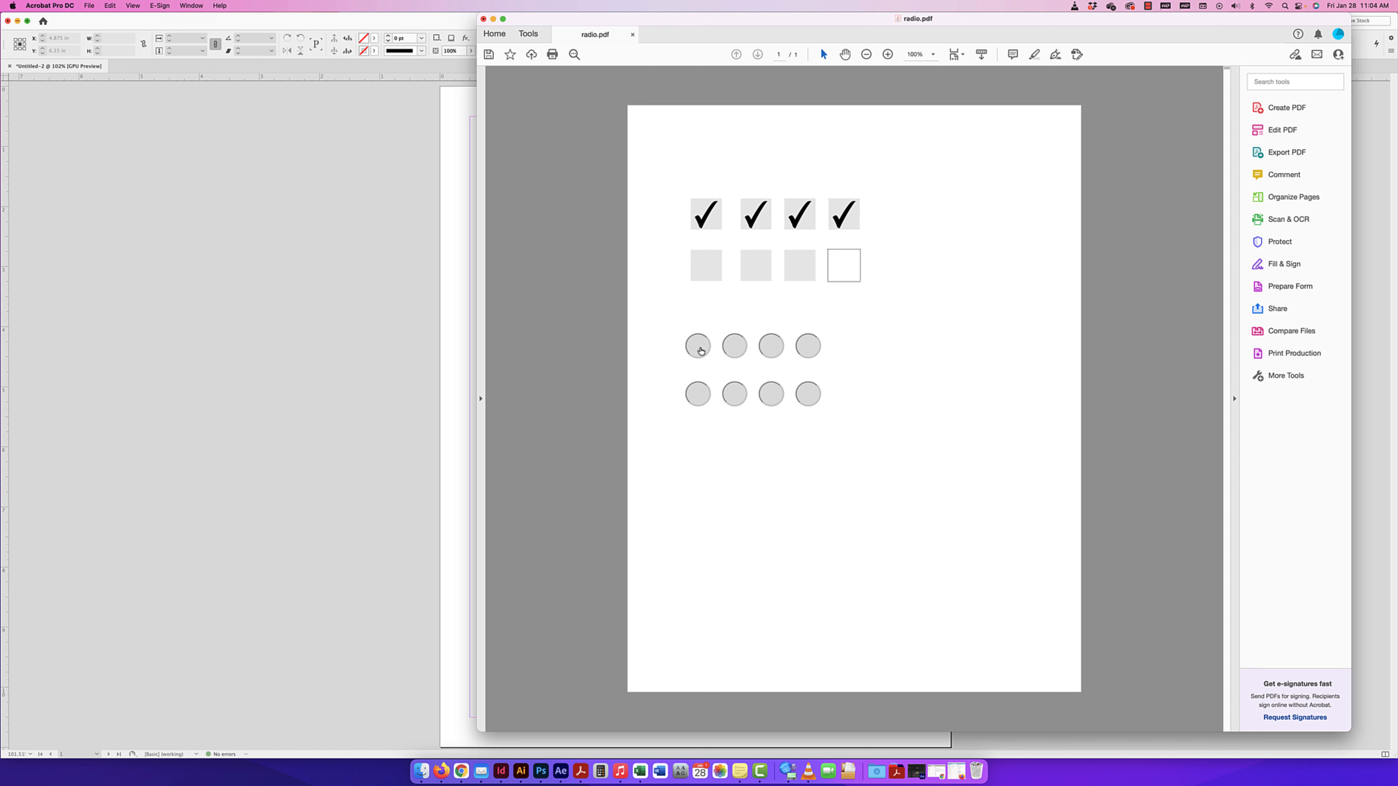
{"action": "left_click", "coordinate": [734, 346]}
{"action": "left_click", "coordinate": [771, 346]}
{"action": "left_click", "coordinate": [808, 346]}
{"action": "left_click", "coordinate": [808, 394]}
{"action": "left_click", "coordinate": [772, 394]}
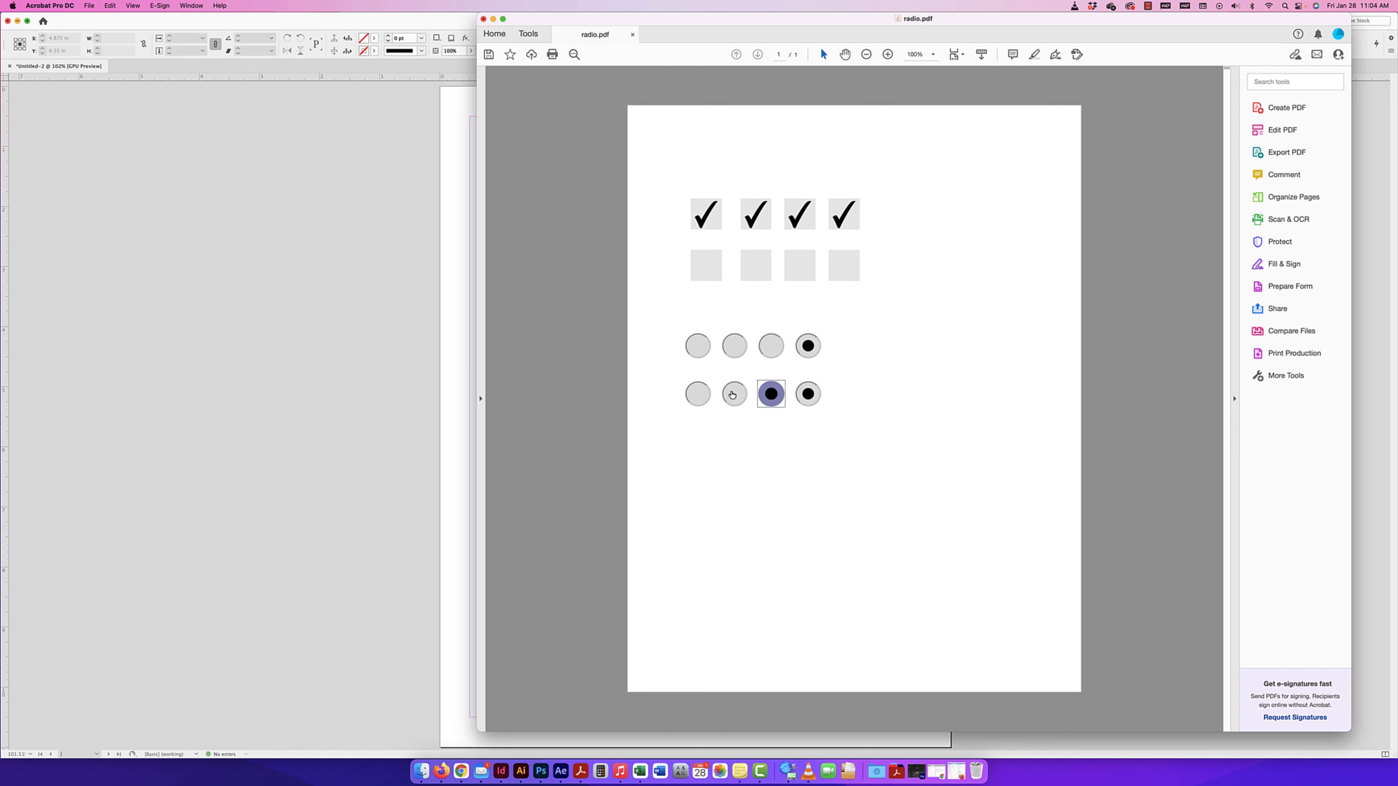